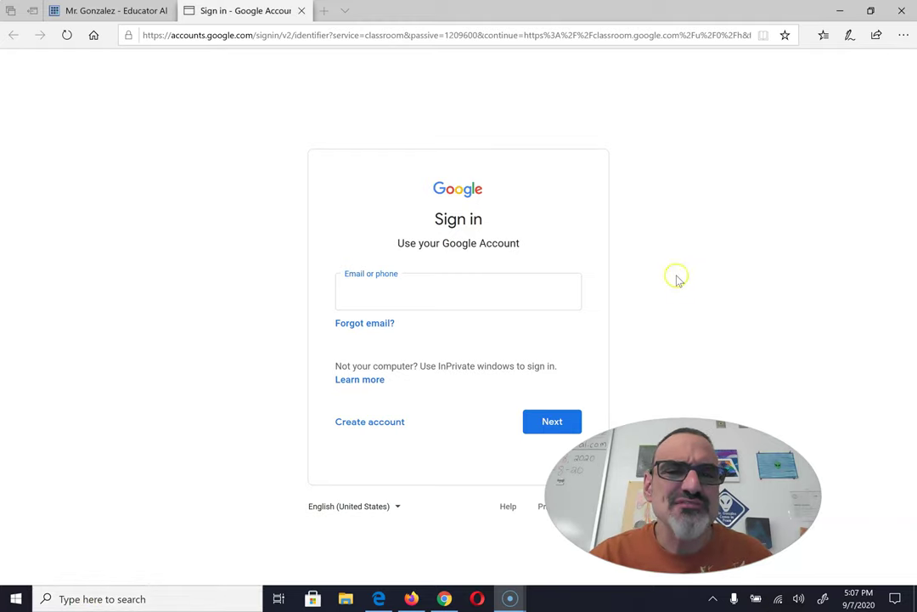
Step: Enter the student test account's email address on the Google sign-in page
left_click(525, 293)
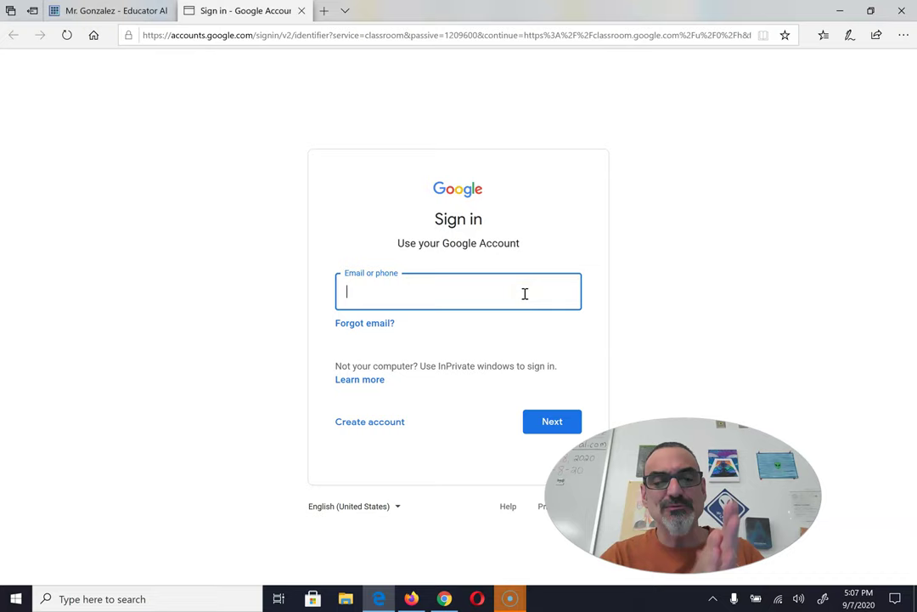
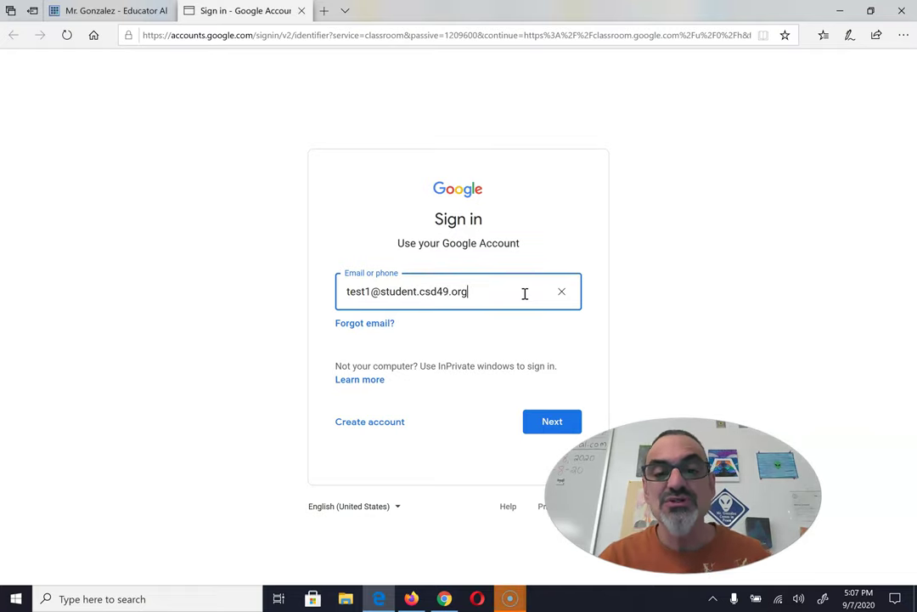
key("Return")
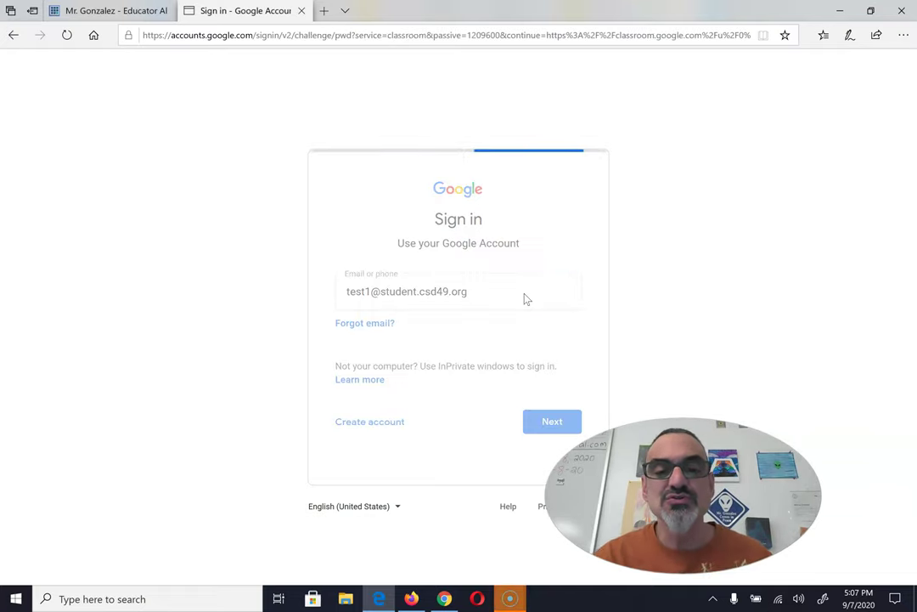
Step: Enter the account password to finish signing in, and decline Edge's offer to save it
left_click(496, 314)
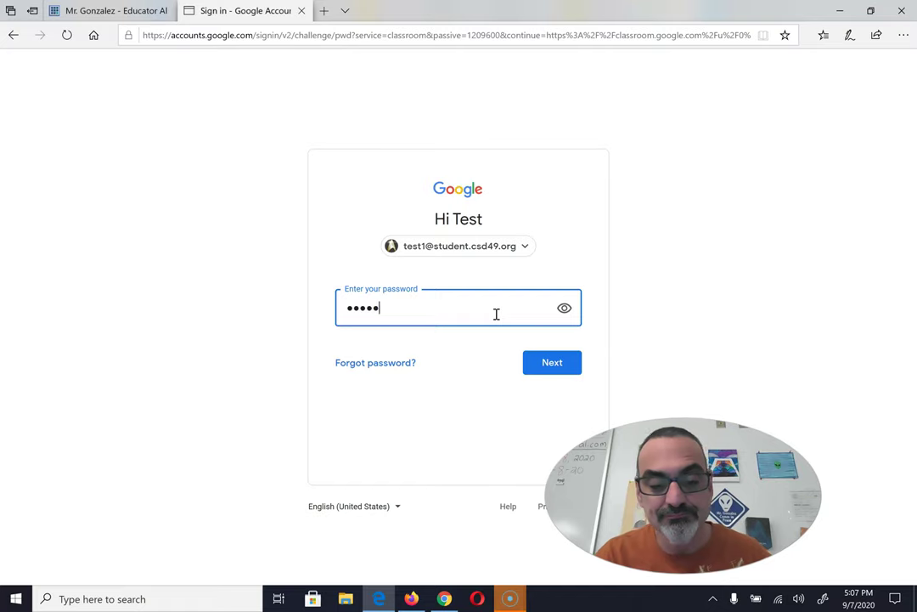
type("•")
key("Return")
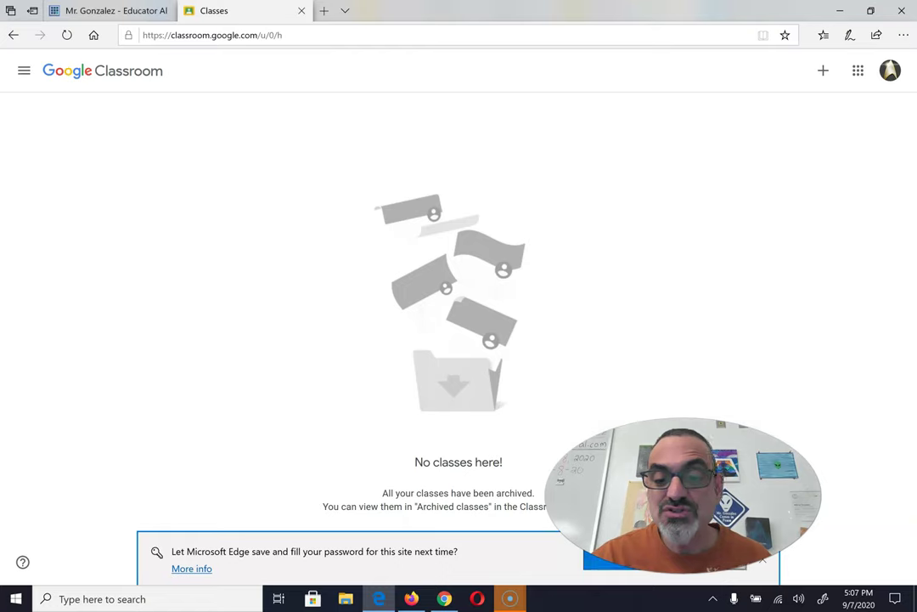
left_click(763, 558)
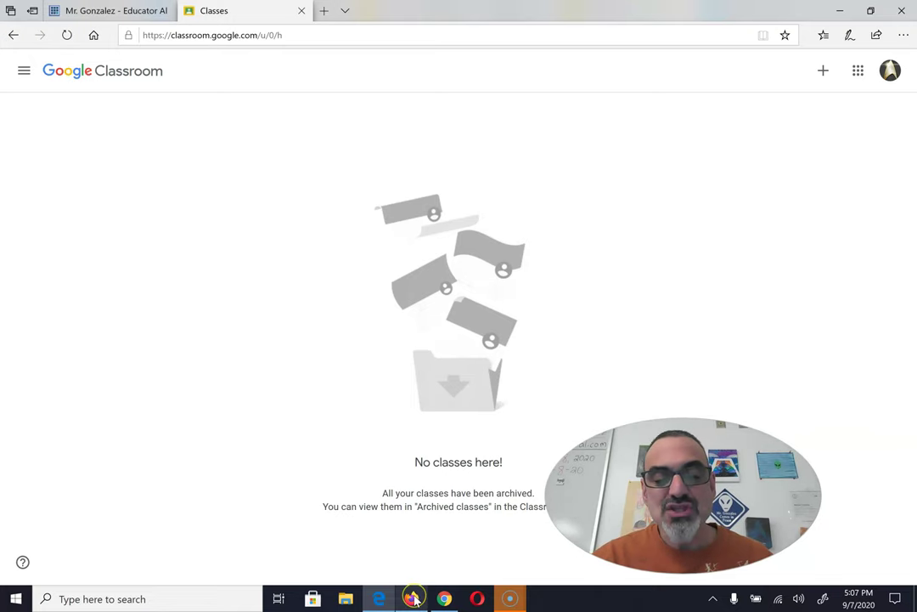
mouse_move(413, 599)
left_click(444, 599)
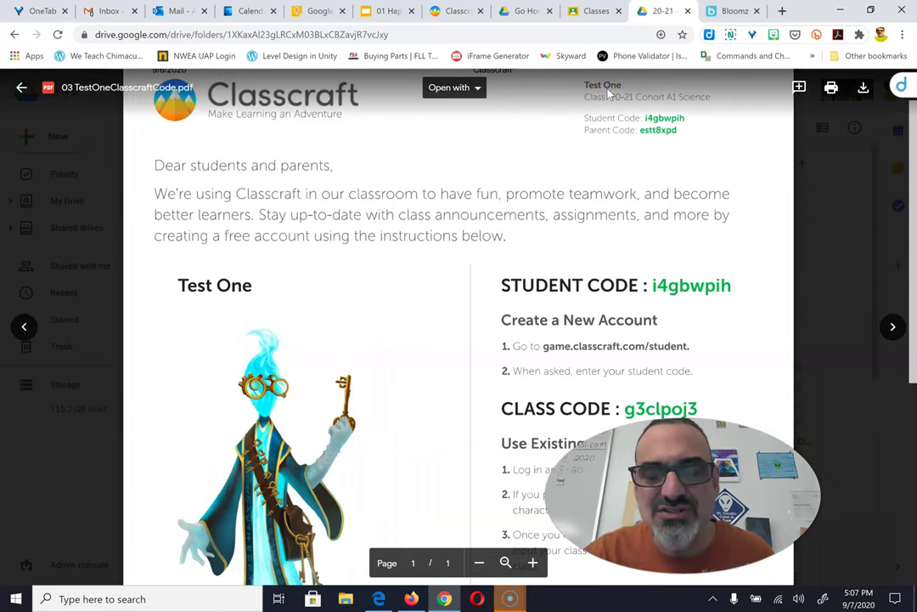
left_click(592, 133)
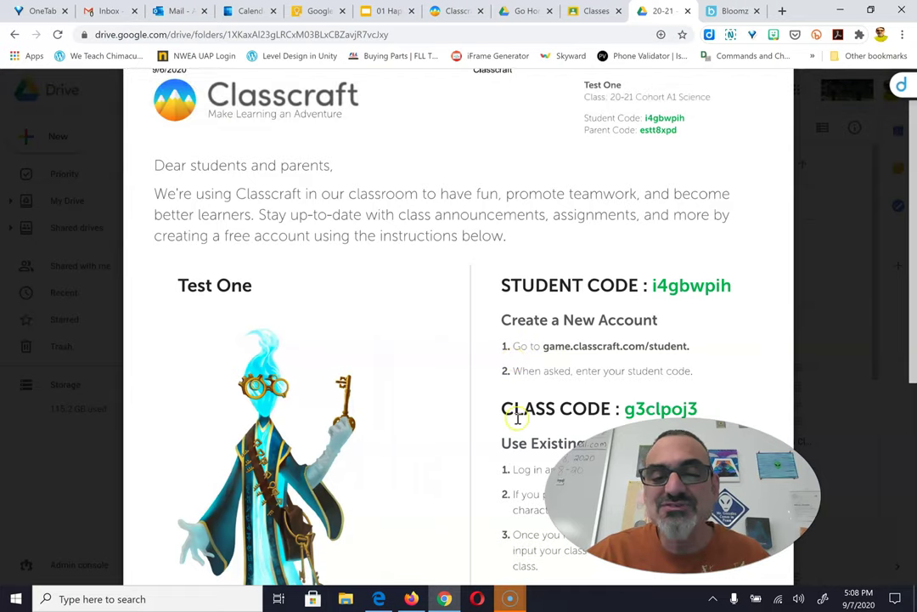
left_click(391, 601)
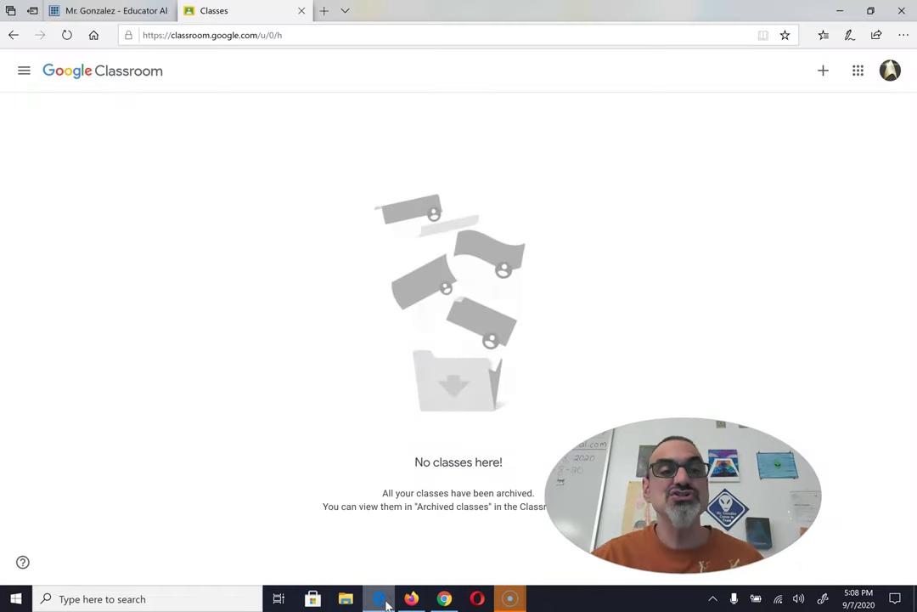
Step: Load game.classcraft.com/student in Edge, then bring the Classcraft code sheet PDF back into view
left_click(303, 36)
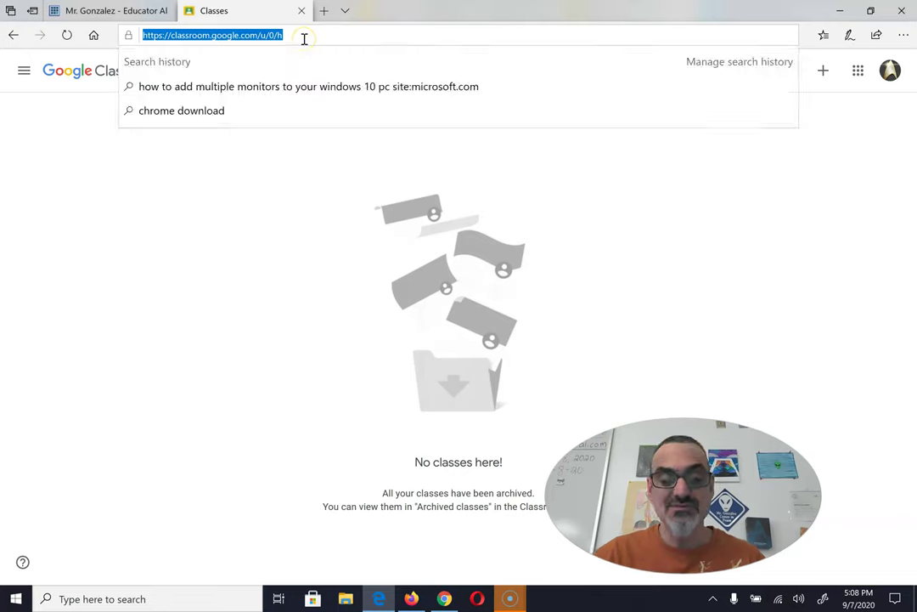
type("game.cla")
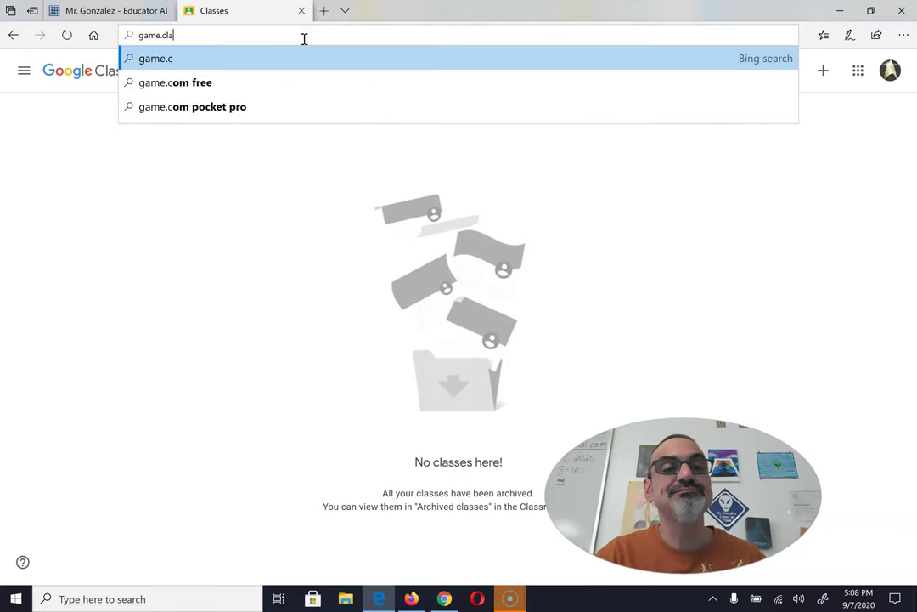
type("sscraft.co")
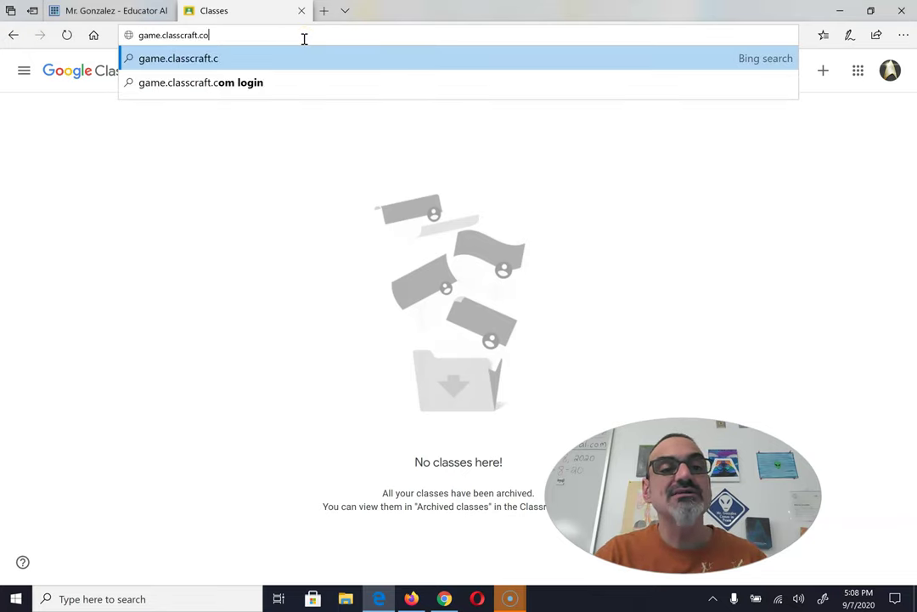
type("m/student")
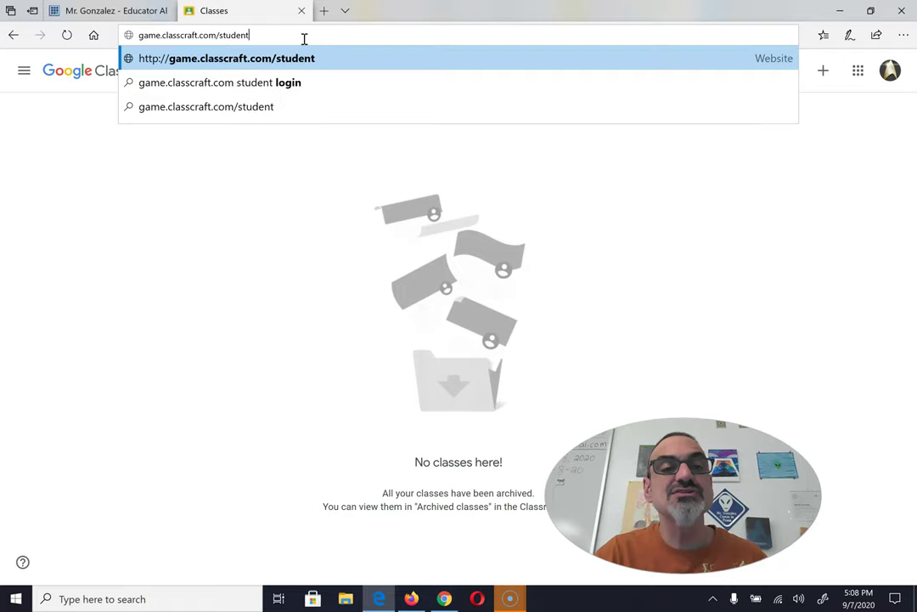
key("Return")
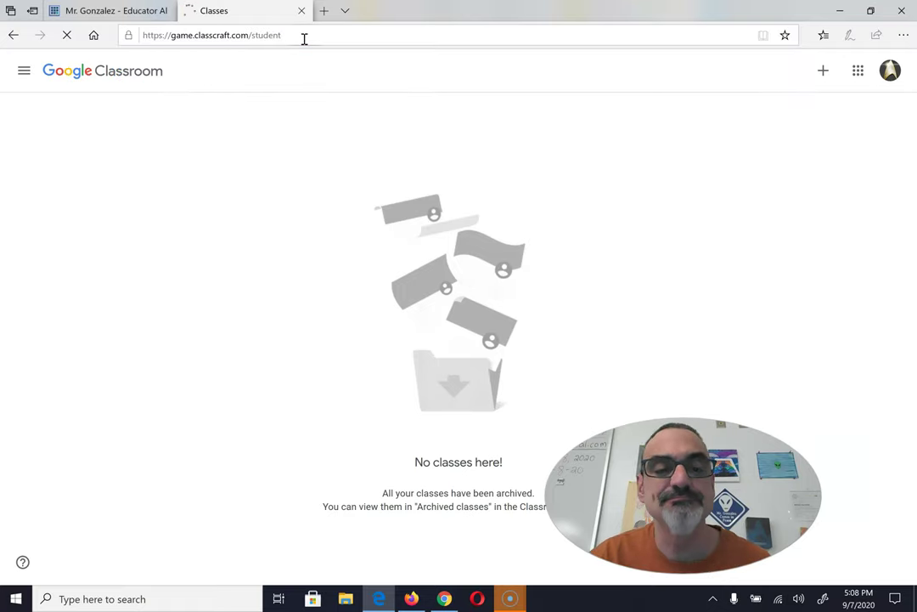
left_click(444, 599)
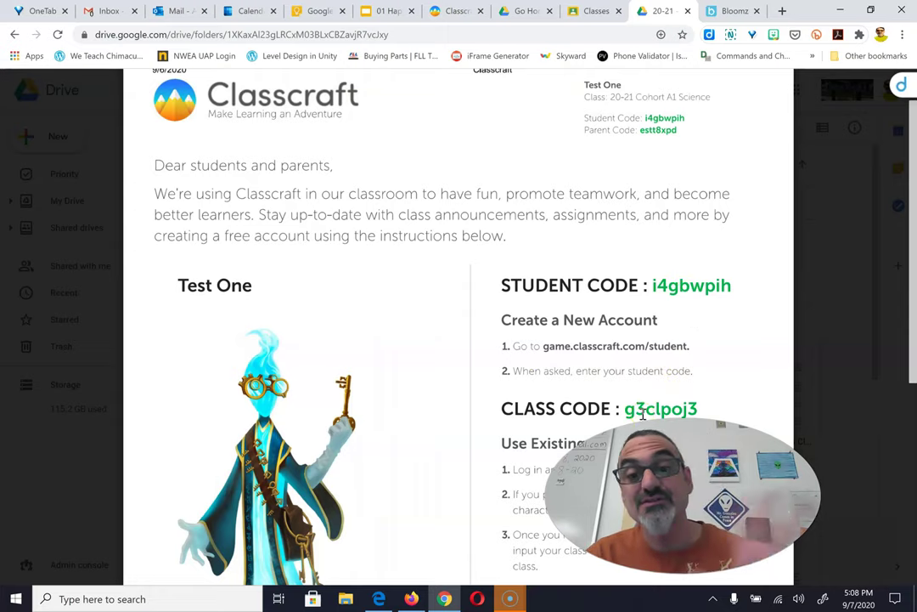
mouse_move(385, 598)
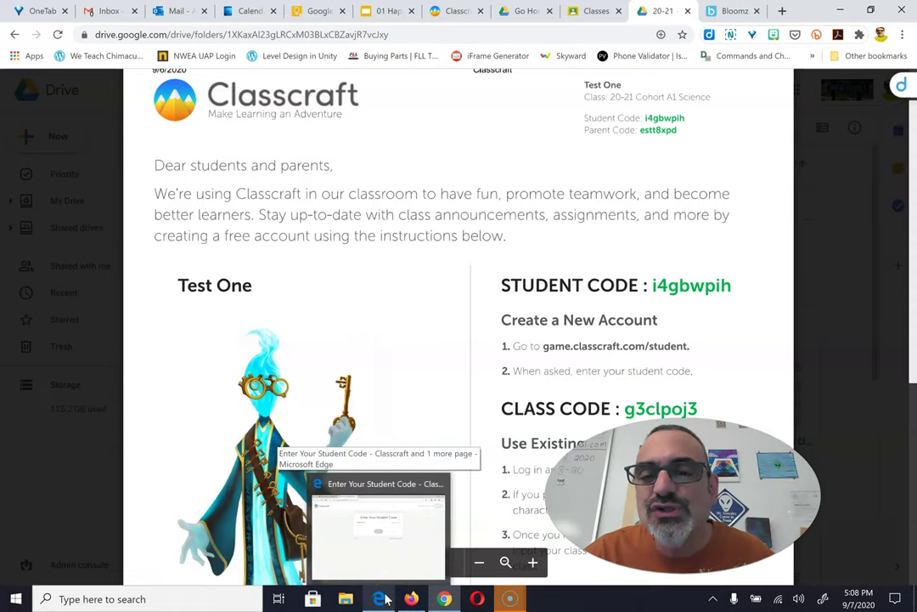
Step: Enter the student code from the code sheet on Classcraft and submit it
left_click(385, 598)
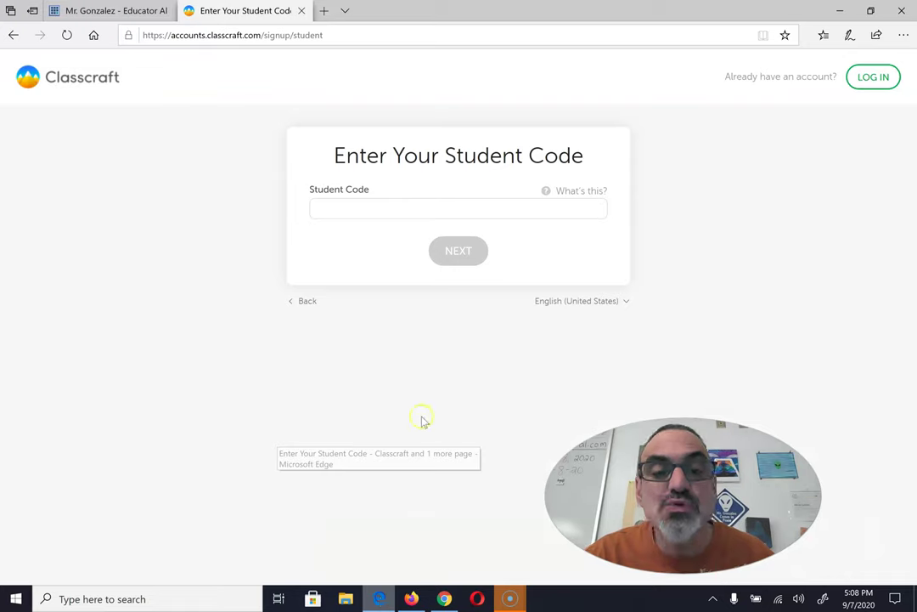
left_click(464, 207)
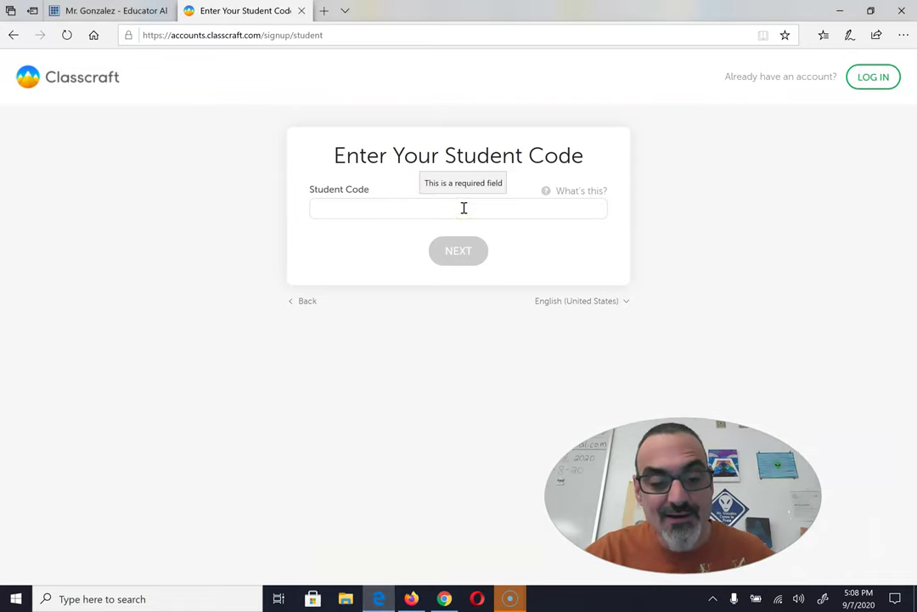
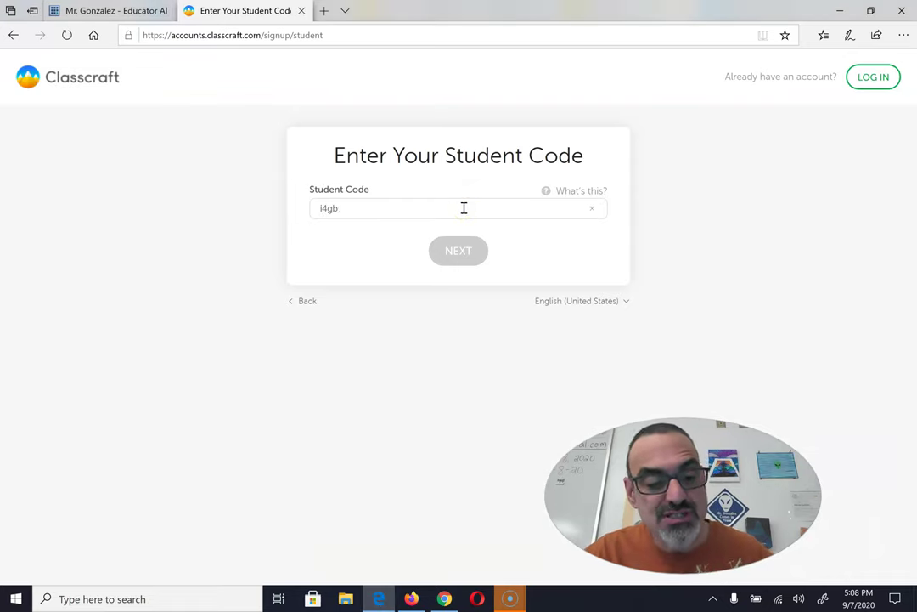
left_click(441, 600)
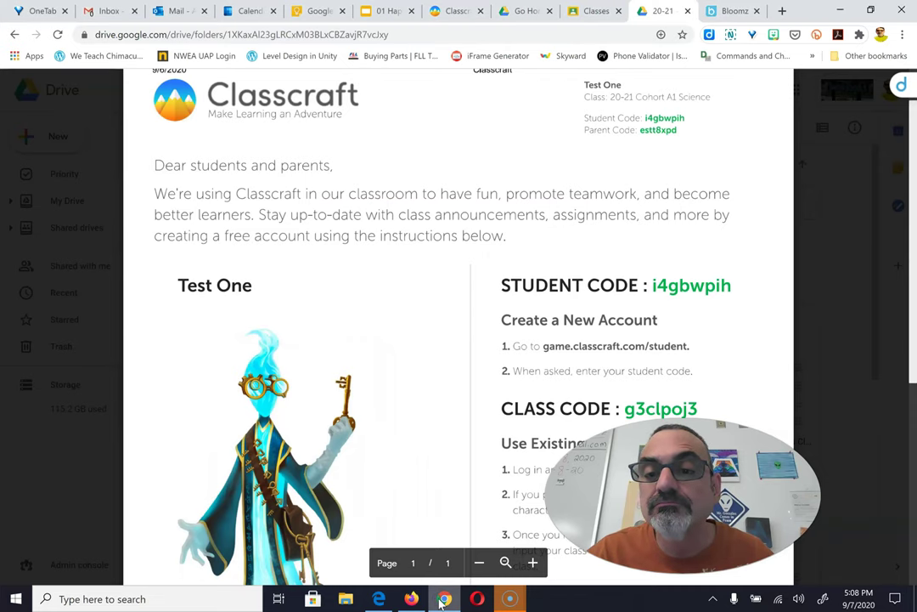
left_click(380, 600)
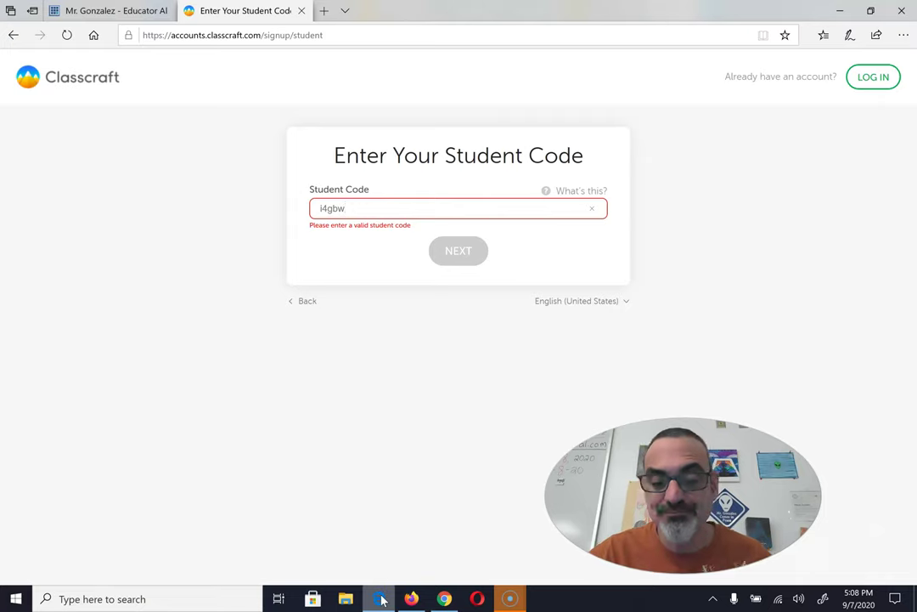
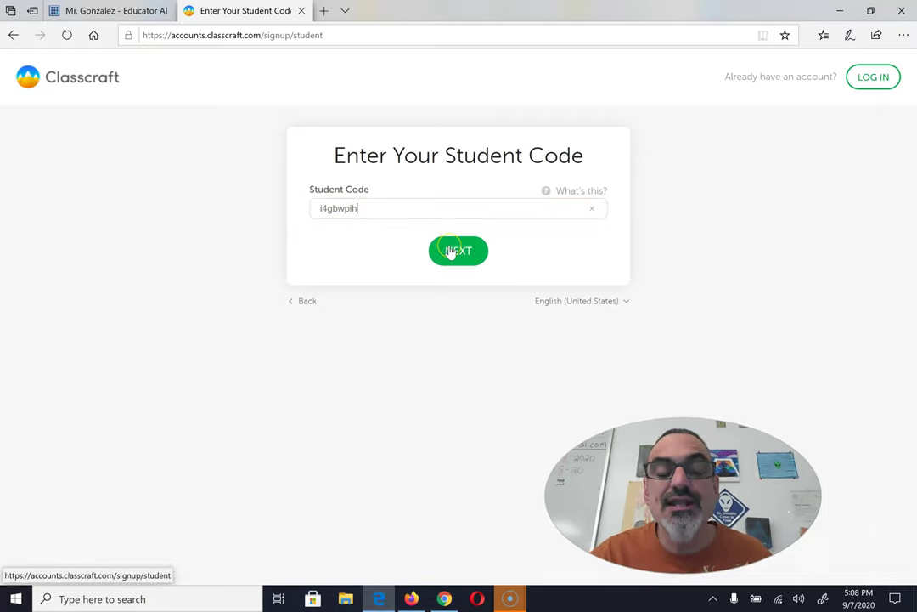
left_click(450, 252)
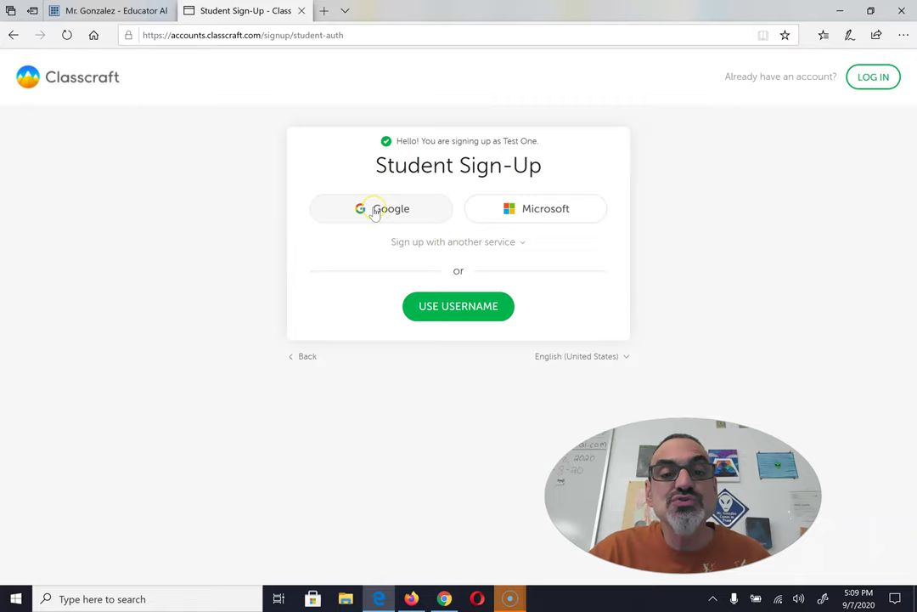
Step: Sign up on Classcraft with the student's Google account
left_click(377, 210)
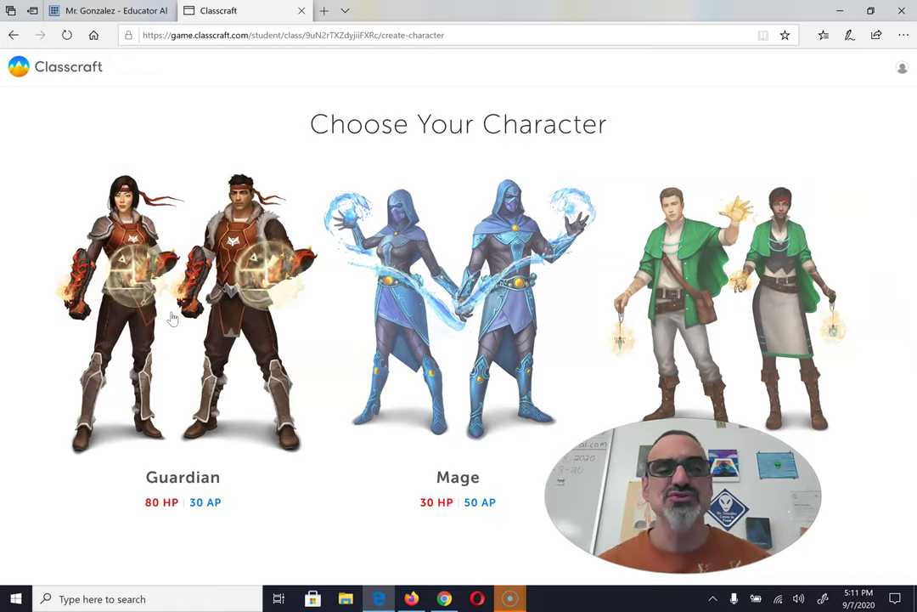
left_click(173, 331)
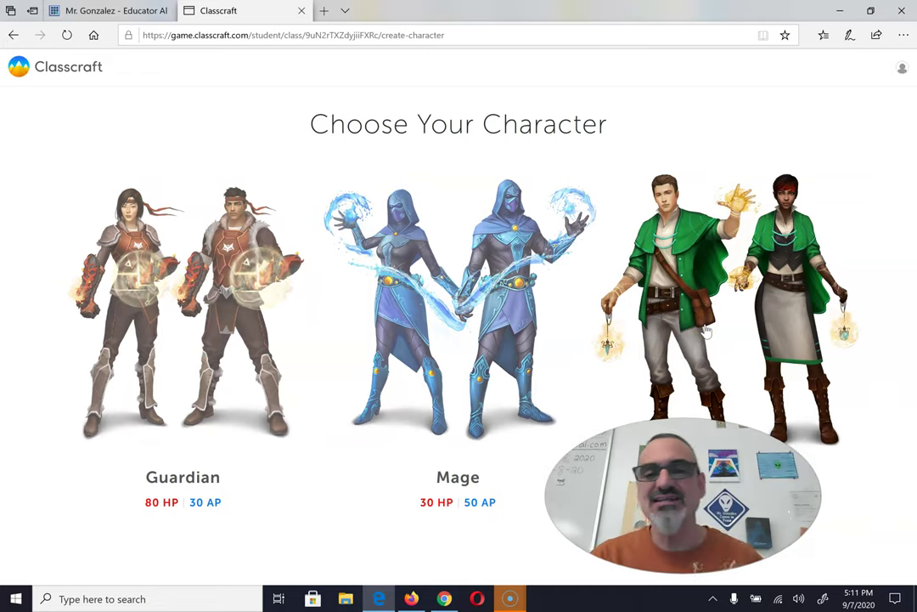
left_click(716, 331)
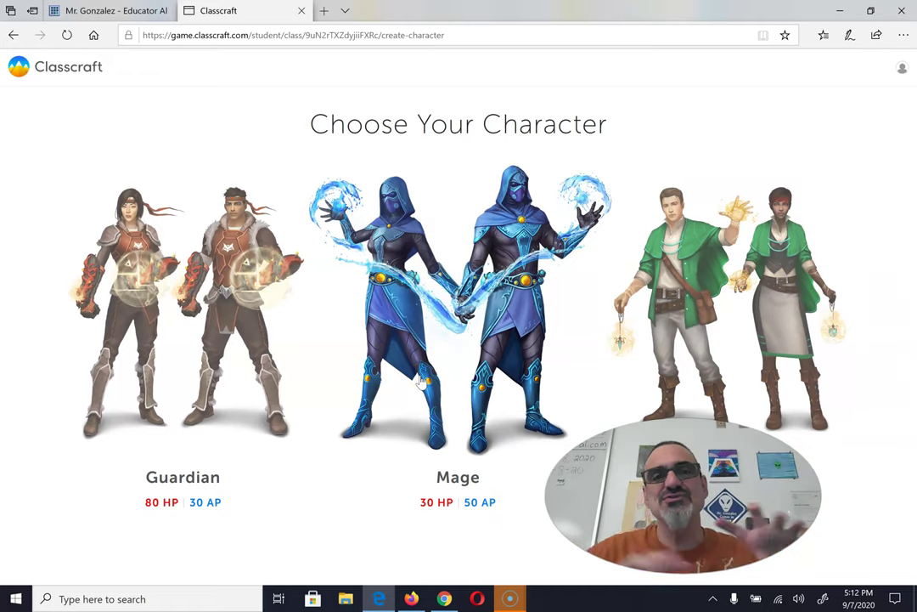
left_click(424, 372)
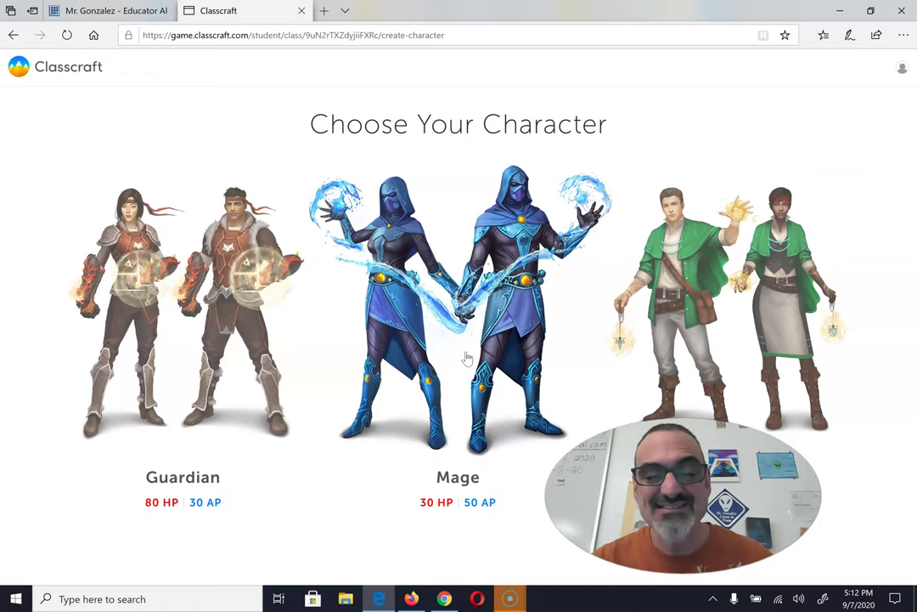
Step: Select the Guardian character pair on Choose Your Character
left_click(222, 298)
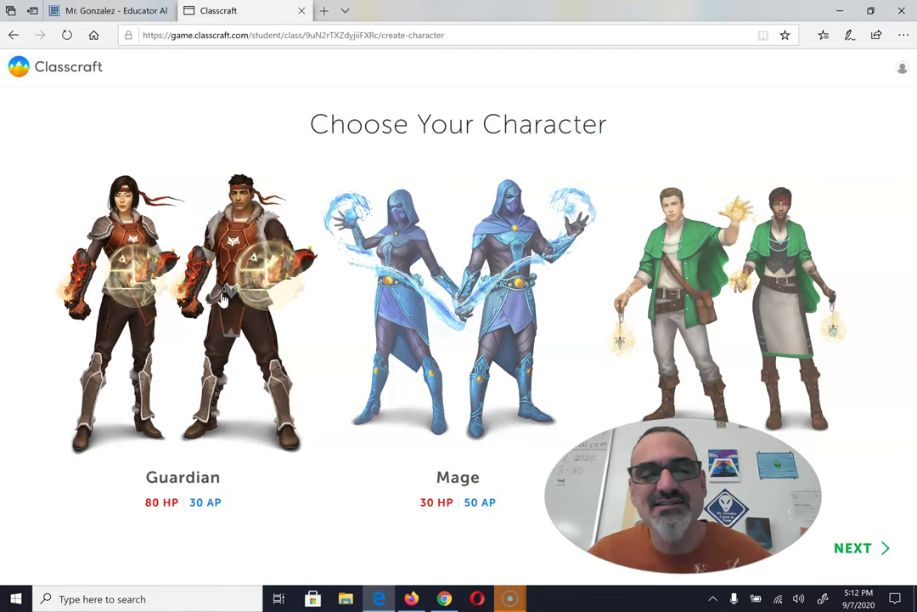
left_click(222, 303)
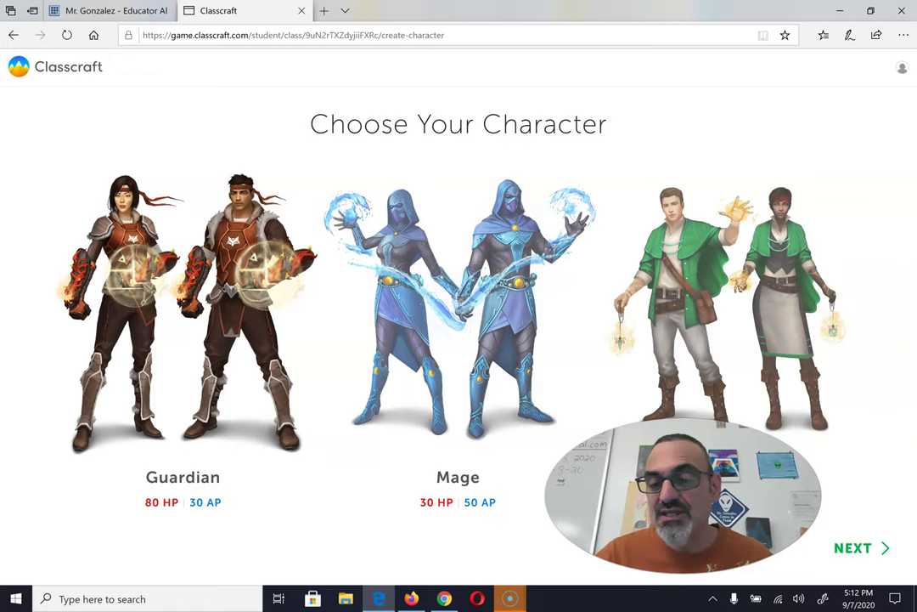
Step: Pick the third-row middle portrait as the Guardian's look and continue to powers
left_click(846, 551)
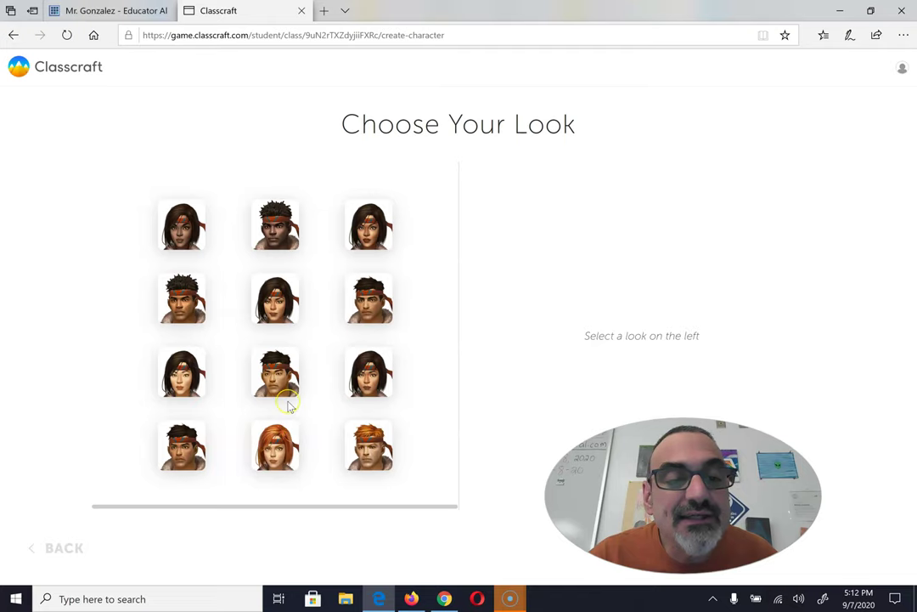
mouse_move(370, 307)
left_click(279, 372)
left_click(859, 549)
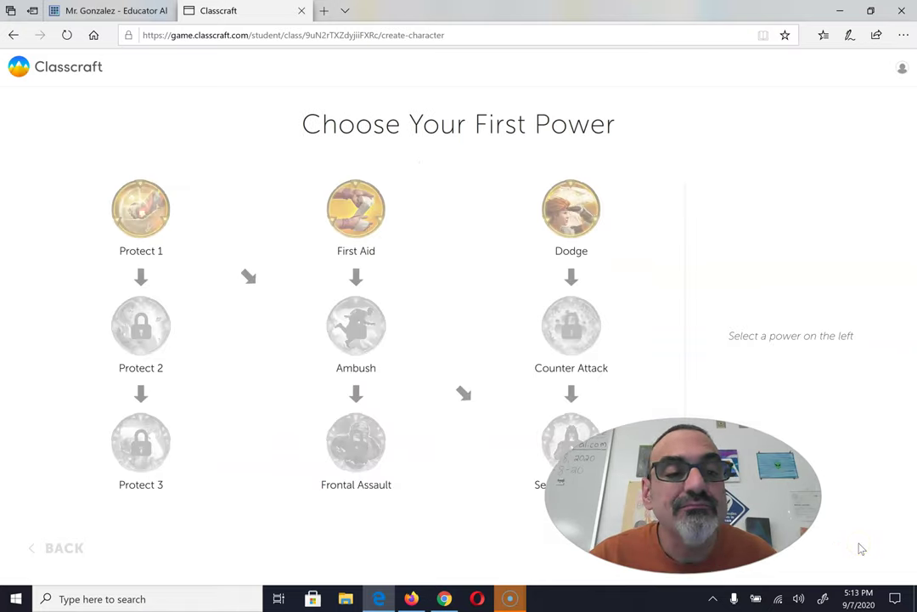
Step: Compare the details of the Protect 1, First Aid and Dodge powers
left_click(908, 381)
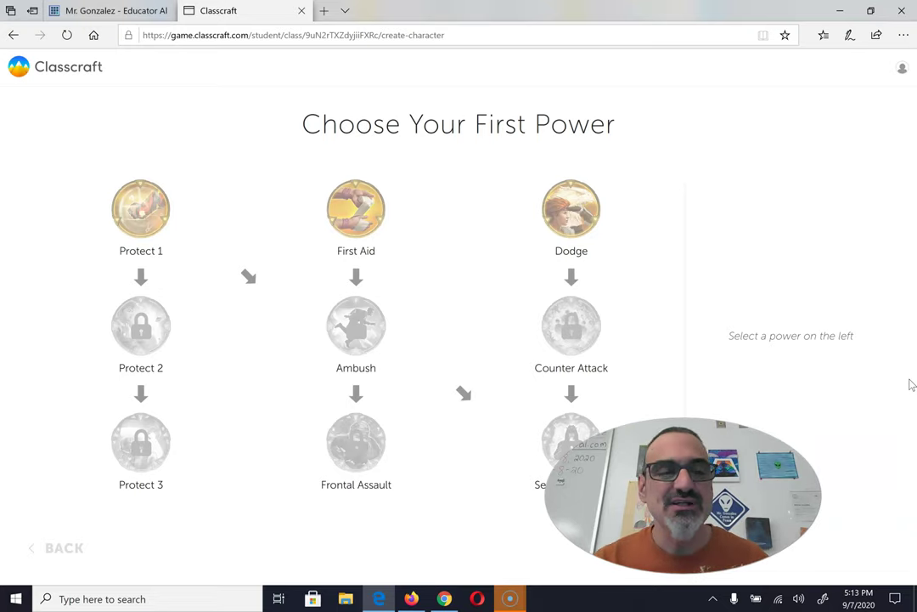
left_click(142, 206)
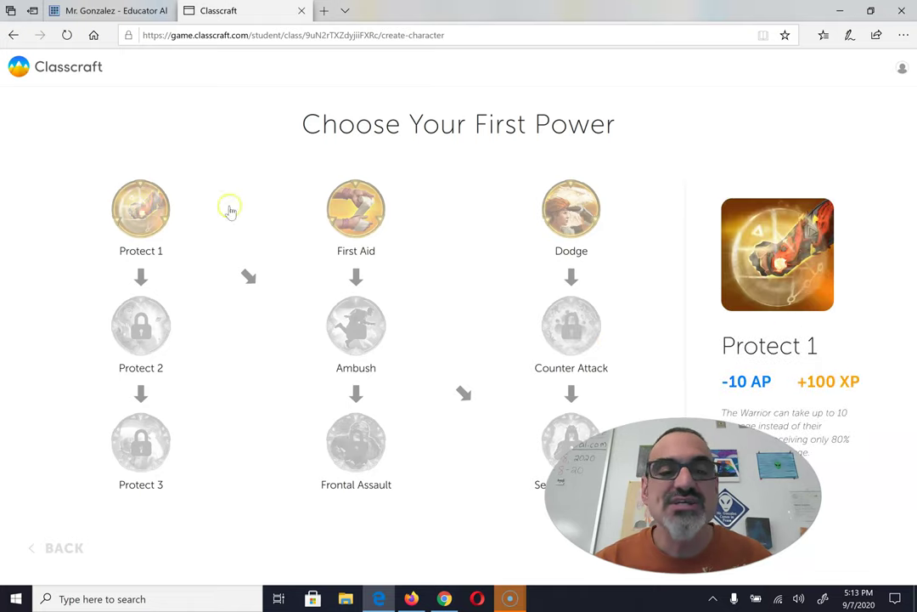
left_click(354, 212)
left_click(569, 219)
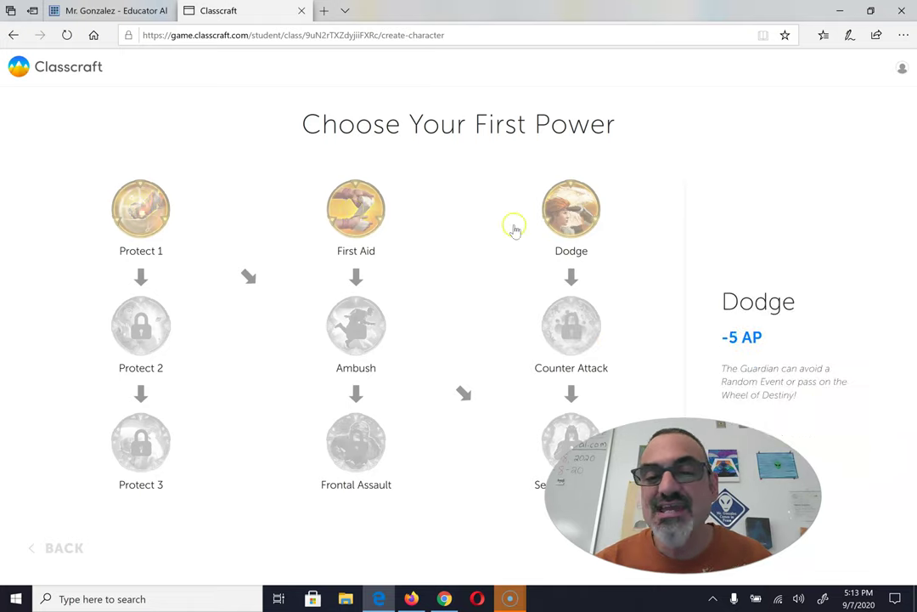
left_click(378, 191)
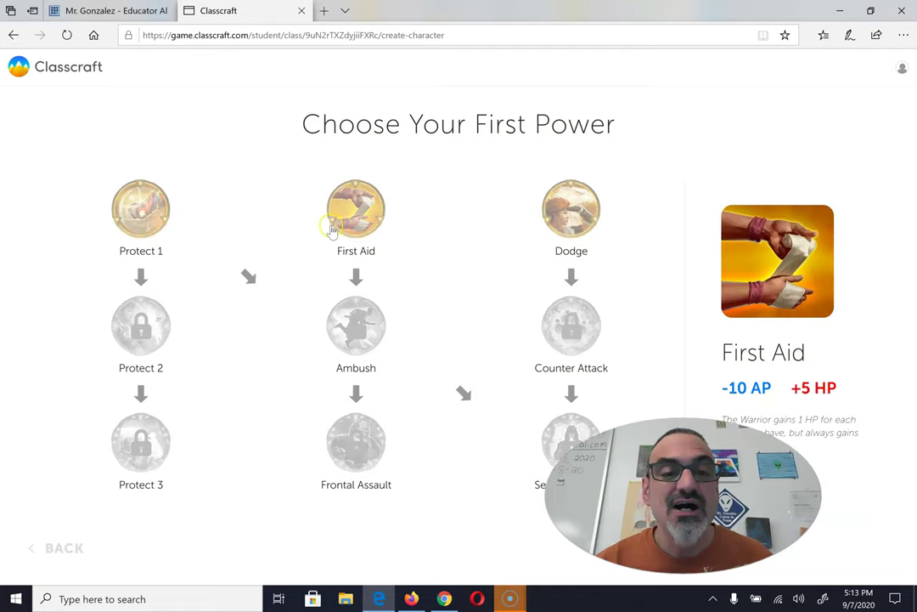
left_click(161, 225)
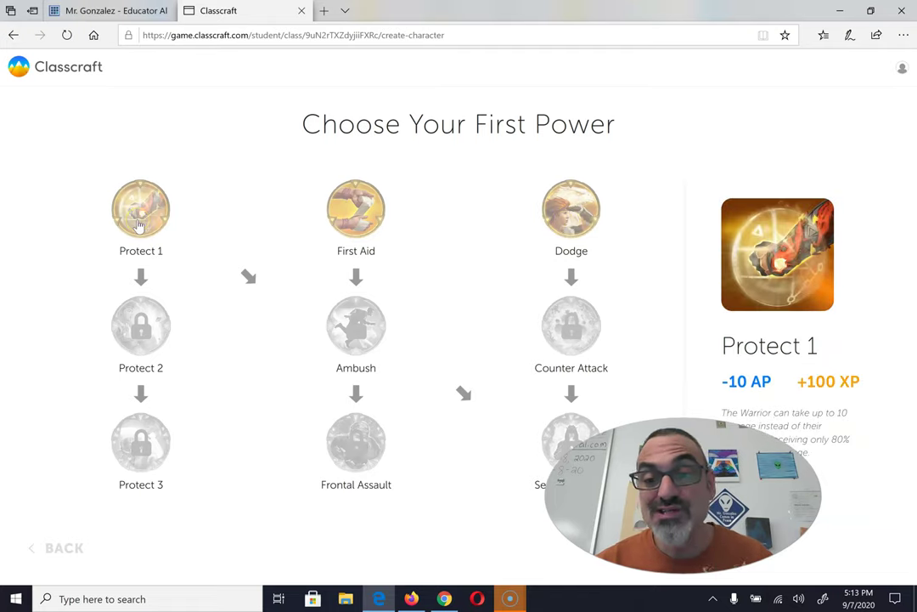
left_click(348, 217)
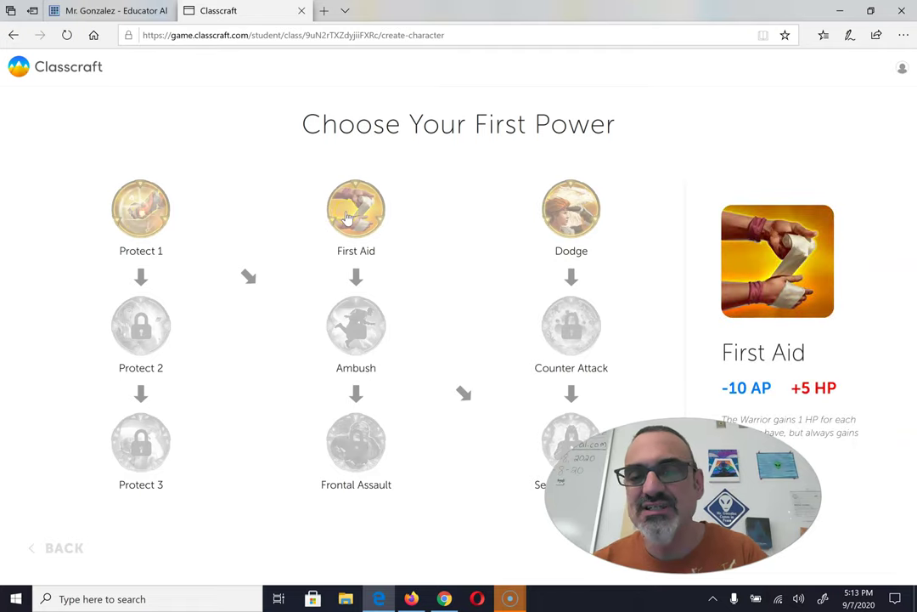
left_click(566, 219)
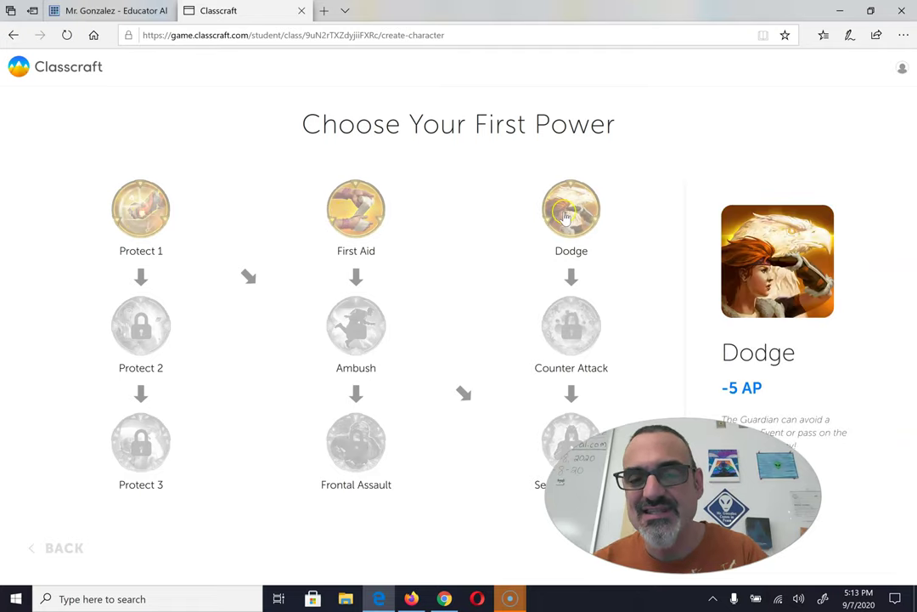
Step: Select Protect 1 as the first power and continue to the crest options
left_click(118, 190)
left_click(119, 191)
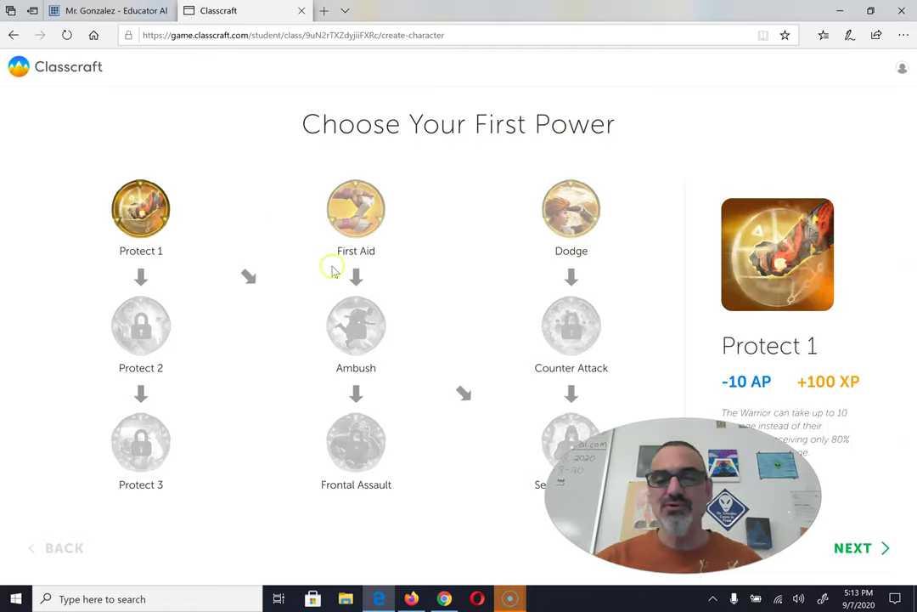
left_click(846, 549)
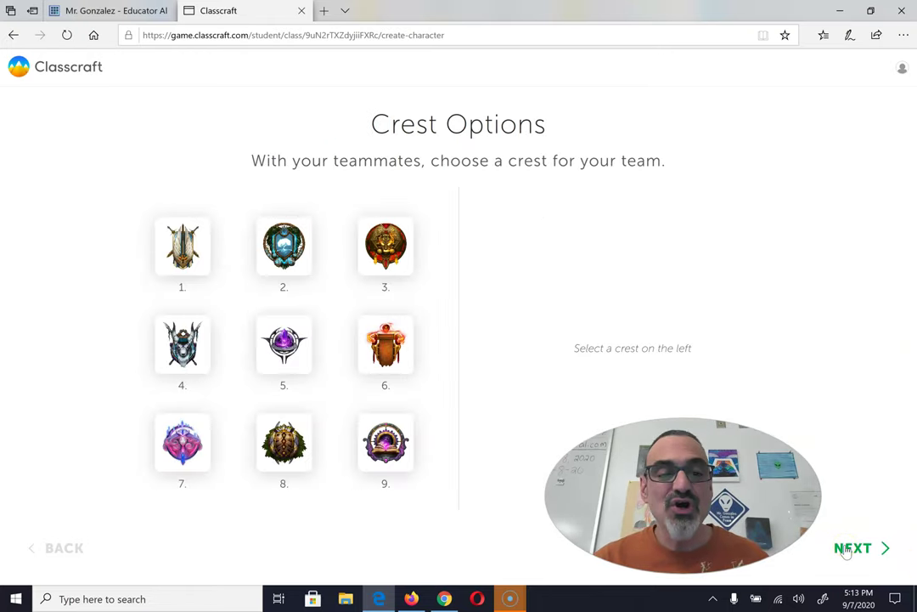
Step: Choose crest 1 and background 1, then finish creating the character
left_click(183, 247)
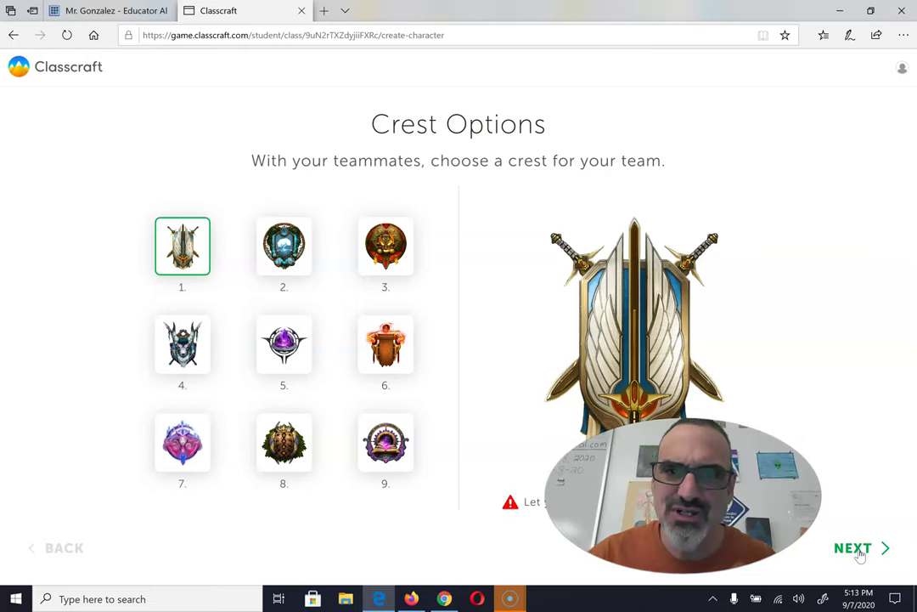
left_click(855, 548)
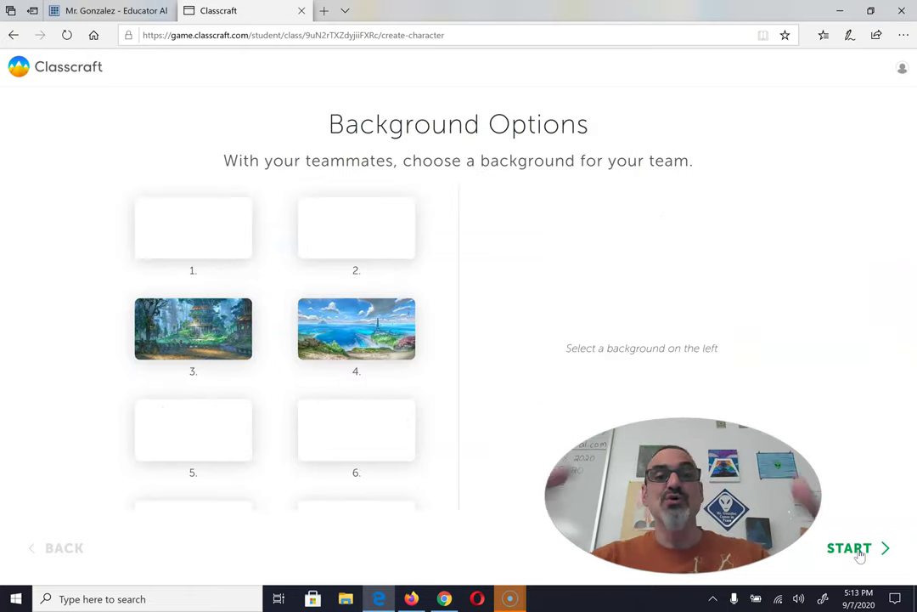
left_click(153, 208)
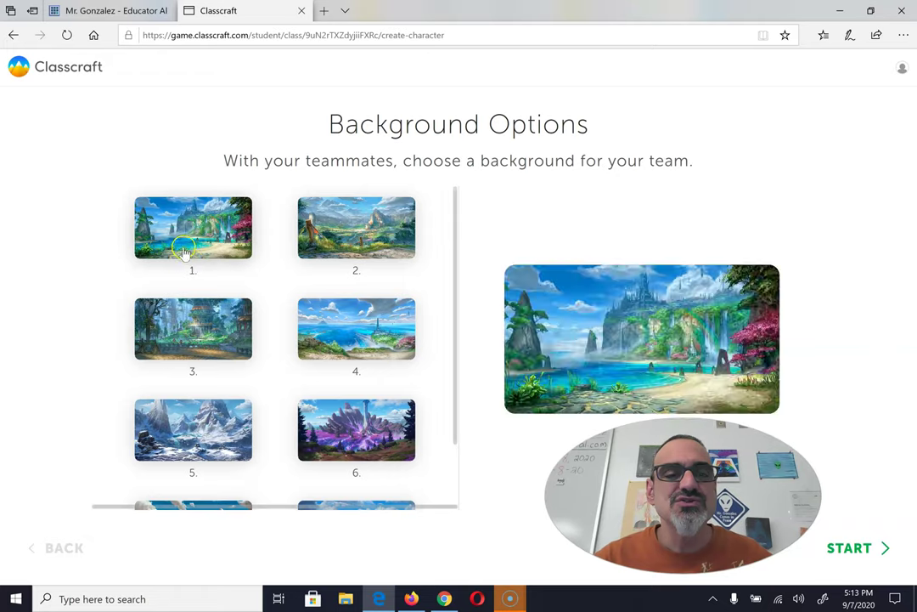
left_click(883, 549)
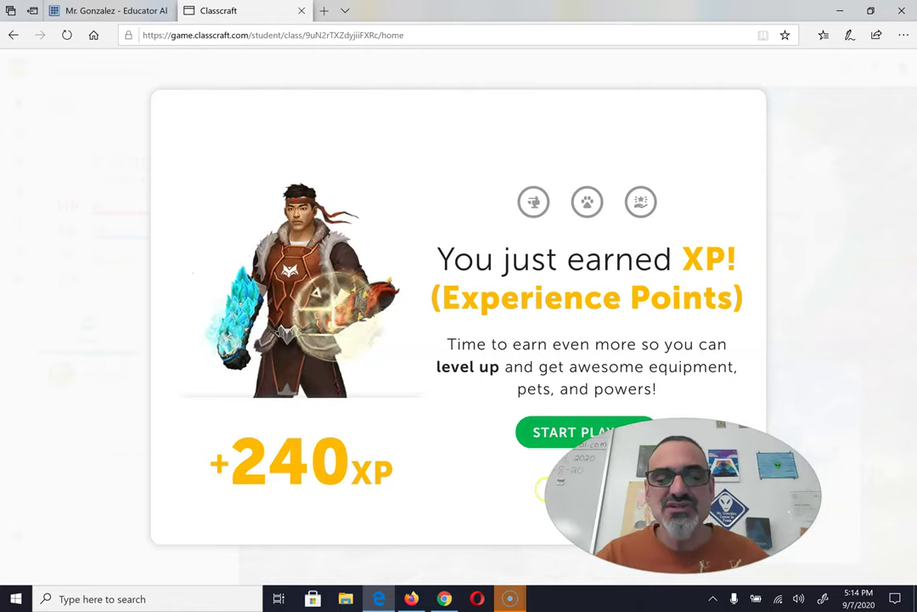
Step: Go past the +240 XP screen with Start Playing and open the Quests page
left_click(573, 432)
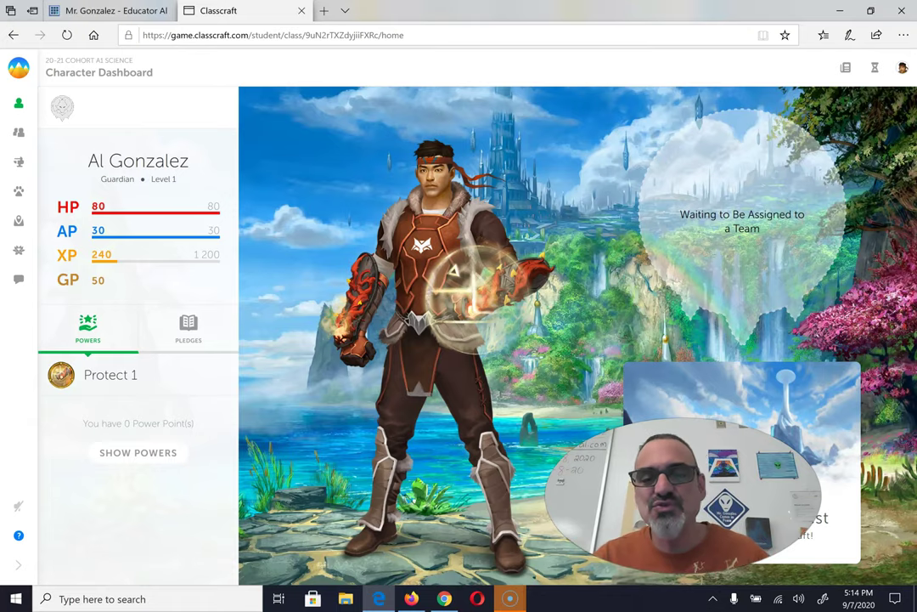
left_click(19, 221)
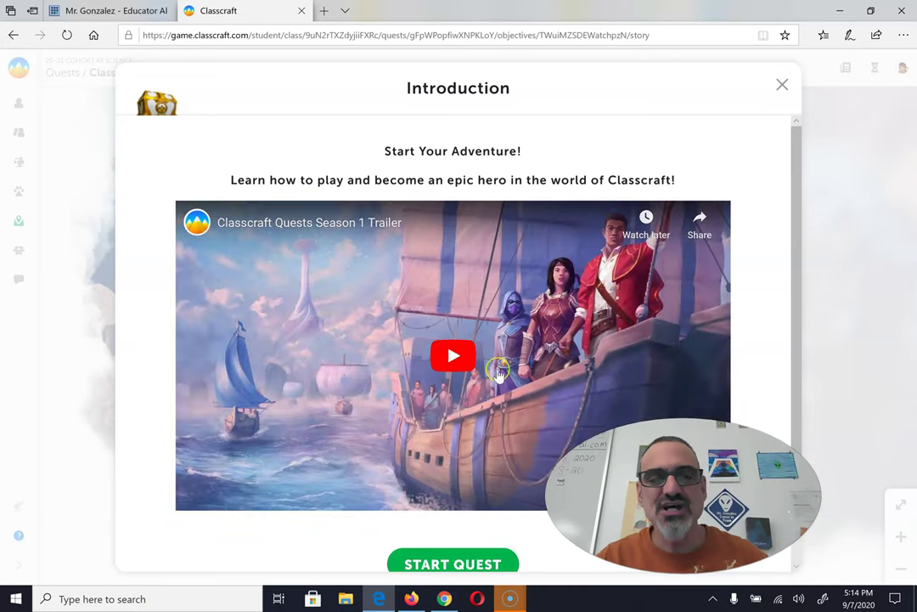
Step: Start the Introduction quest and read the New Beginnings story through to completion
scroll(471, 365, "down", 1)
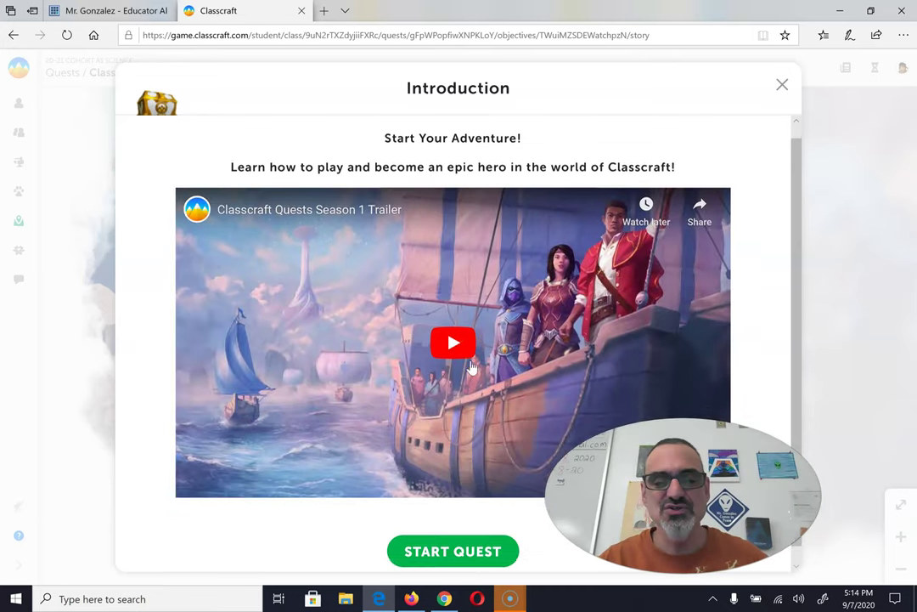
left_click(438, 535)
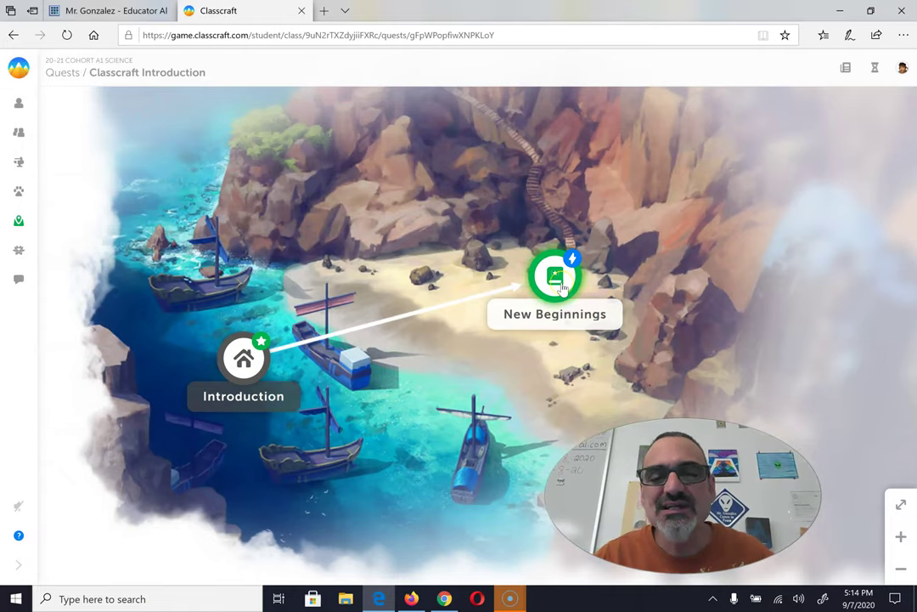
left_click(561, 287)
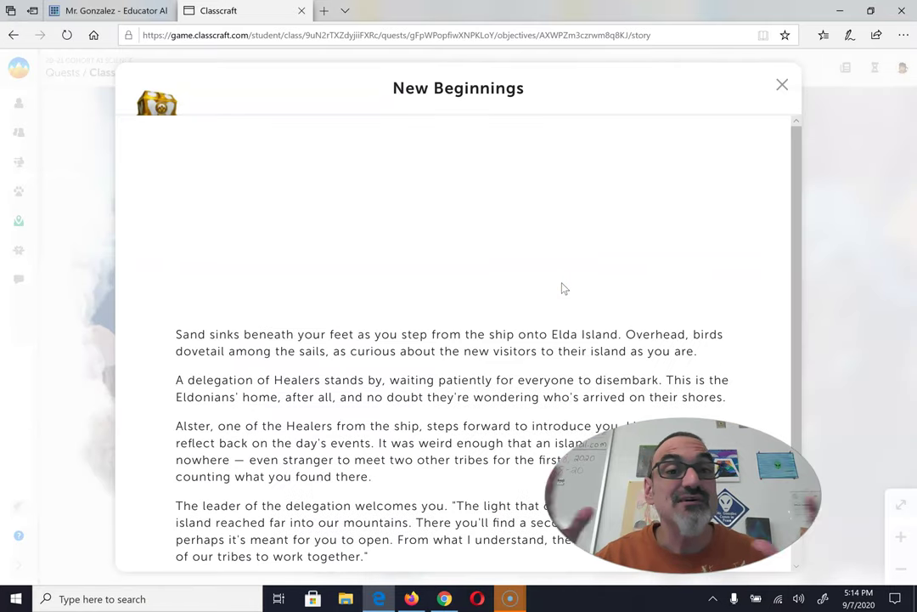
scroll(446, 309, "down", 2)
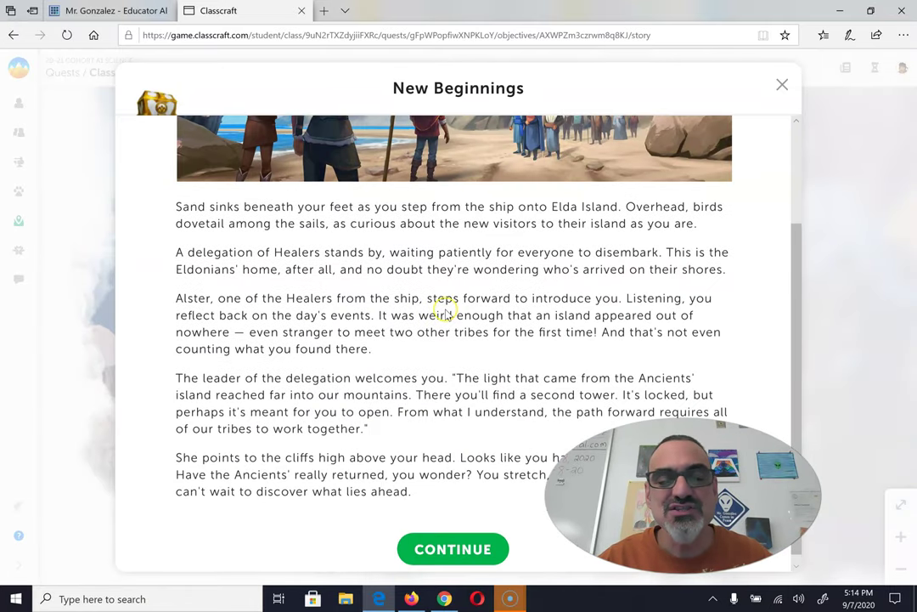
scroll(420, 380, "up", 2)
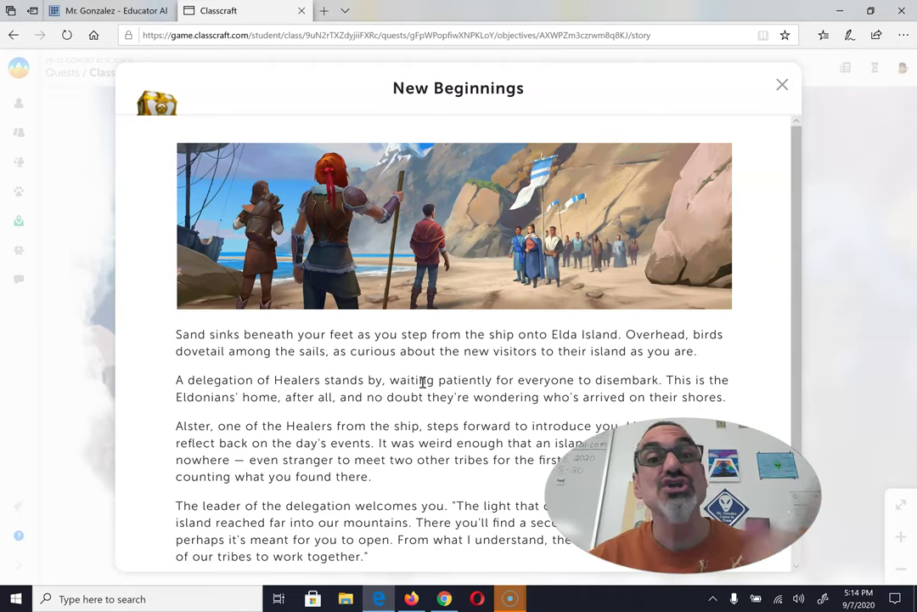
scroll(631, 282, "down", 3)
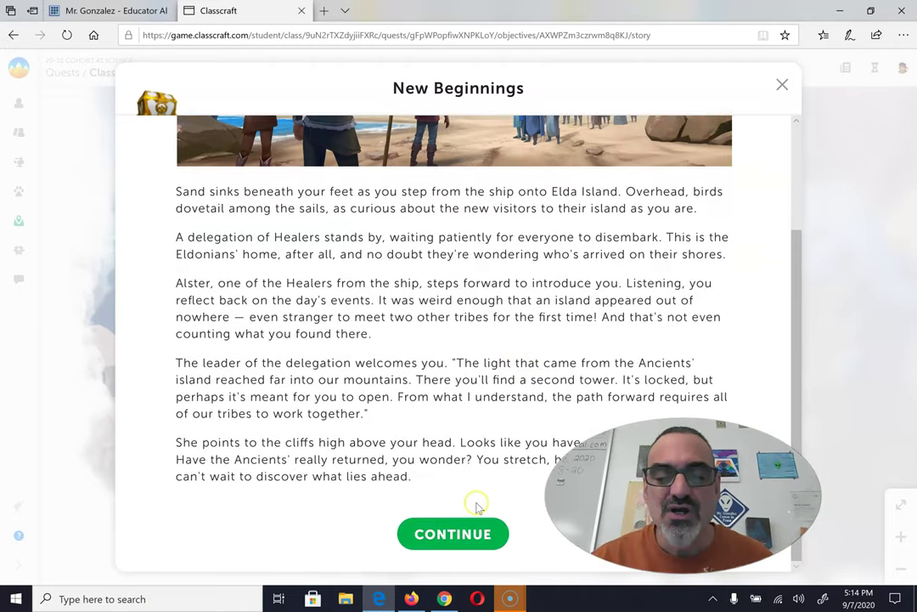
left_click(444, 536)
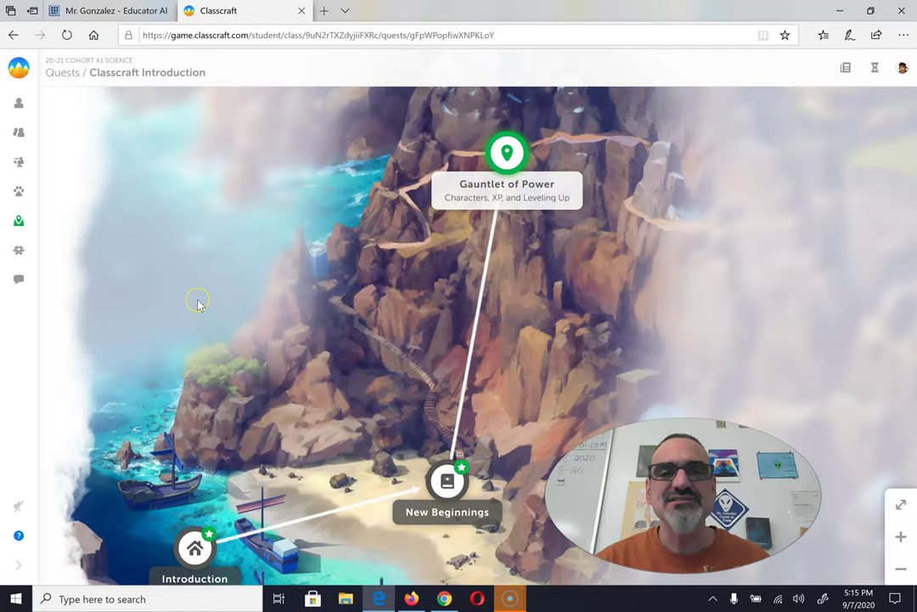
Step: Send the teacher the message 'how do I get a new power?' in the 6th Grade conversation
left_click(19, 285)
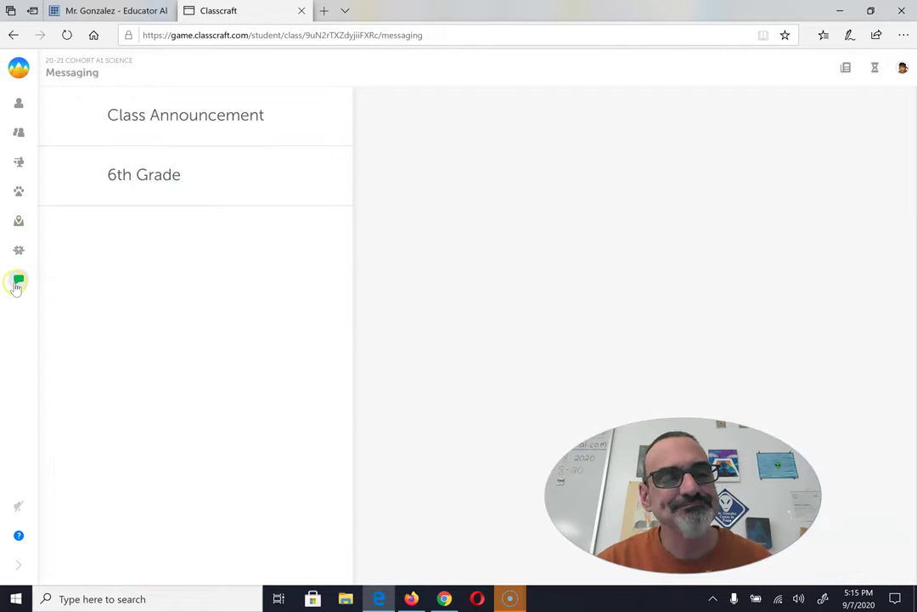
left_click(181, 184)
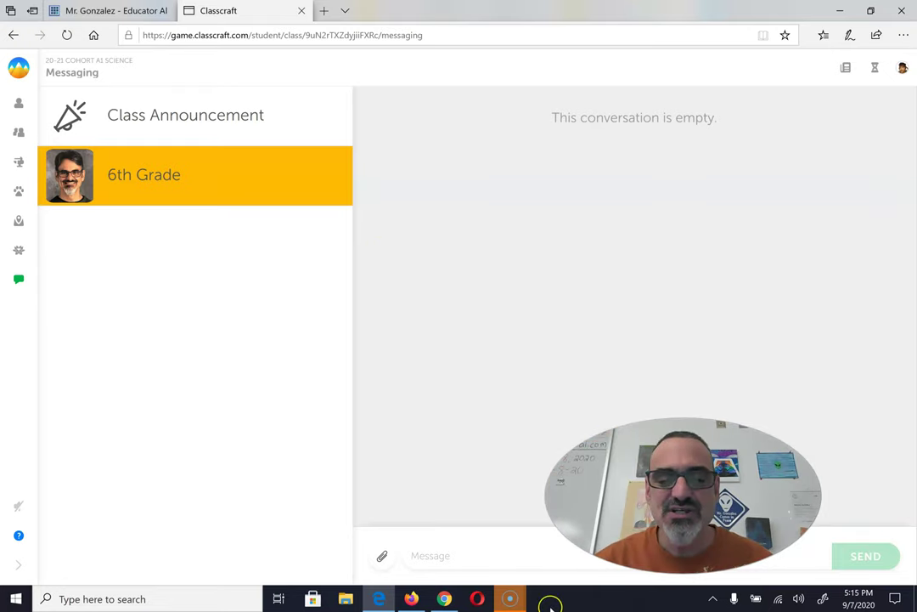
left_click(556, 562)
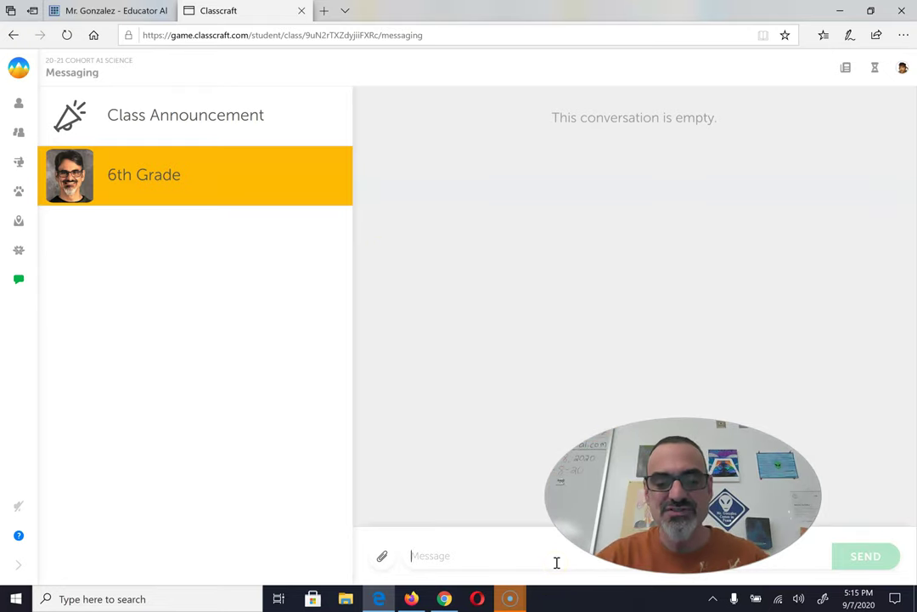
type("MR. ")
type(". G, how do I get ")
type("a new power")
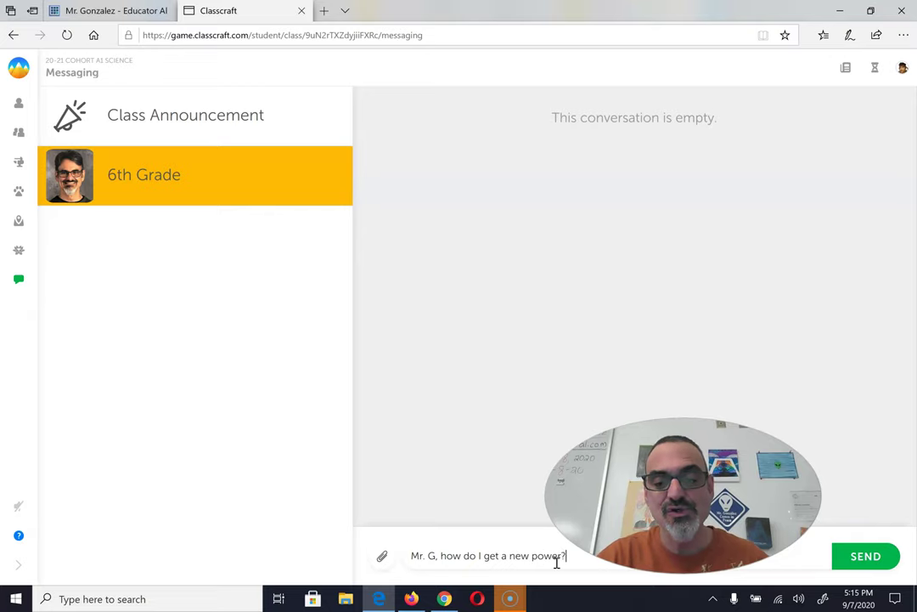
type("?")
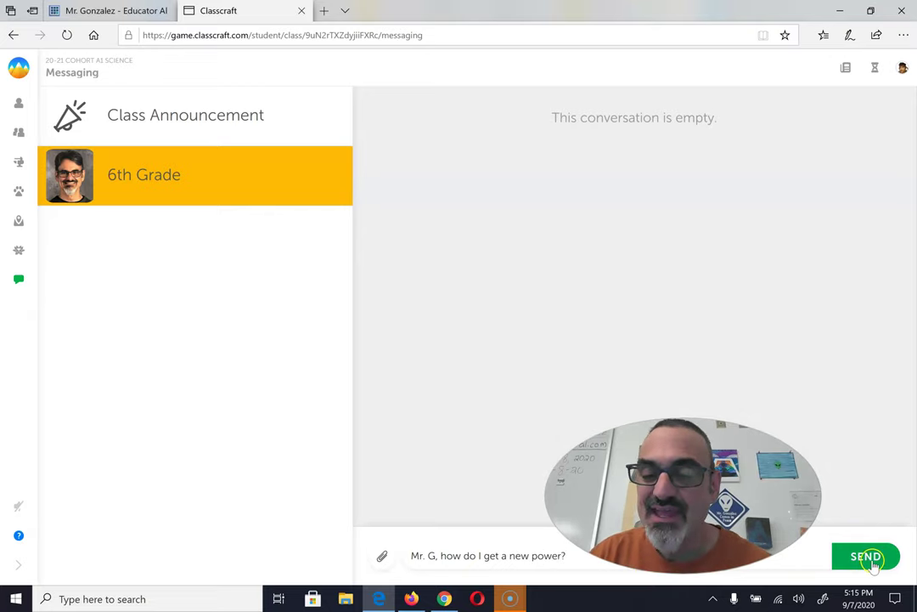
left_click(871, 559)
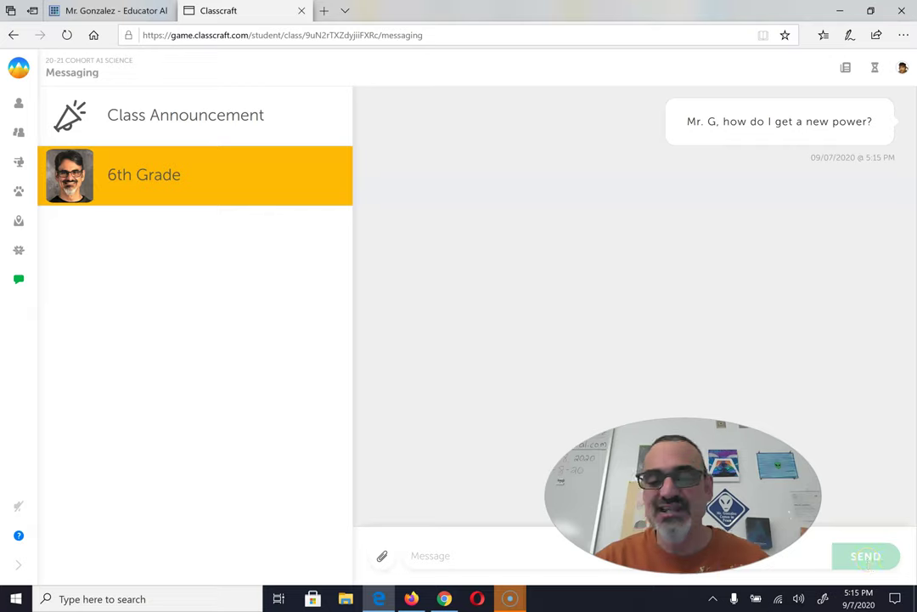
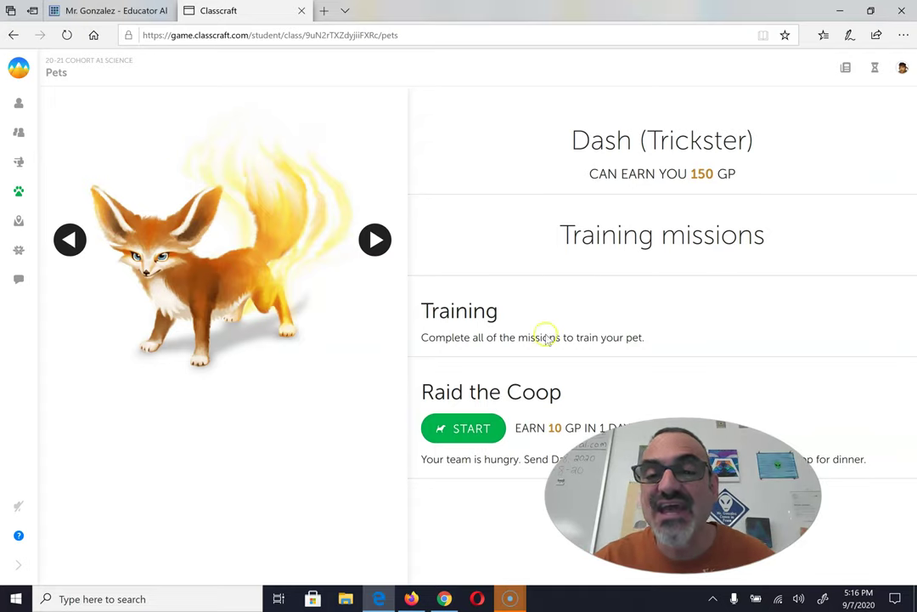
Step: Start Dash's one-day Raid the Coop training mission for 10 GP and return to Quests
left_click(453, 434)
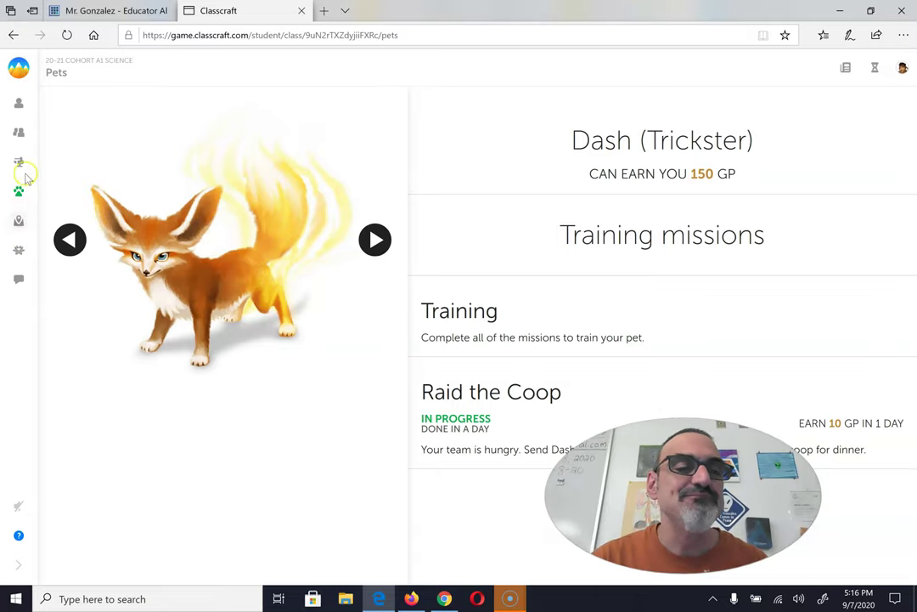
left_click(16, 222)
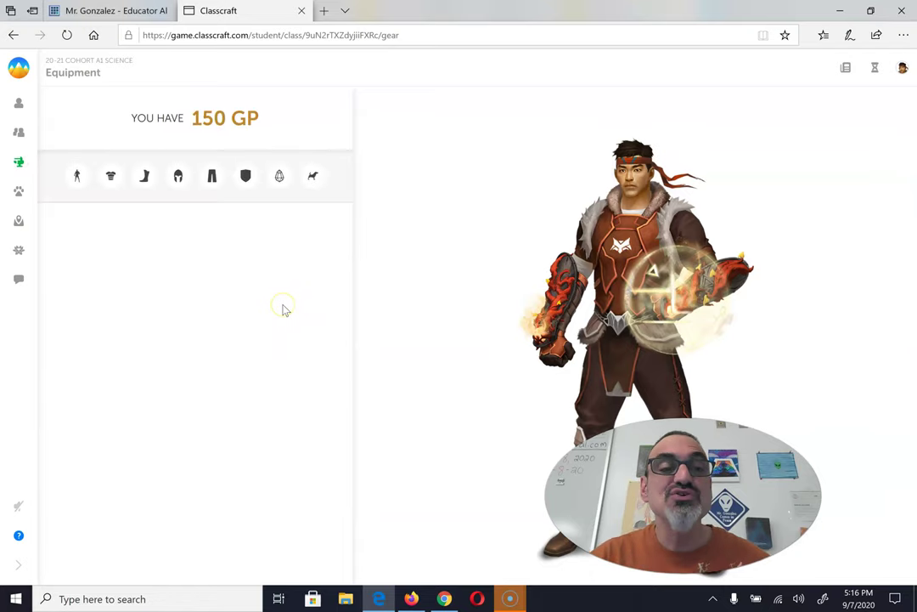
Step: Browse the character's outfit choices, previewing the locked Ranger outfit
left_click(76, 175)
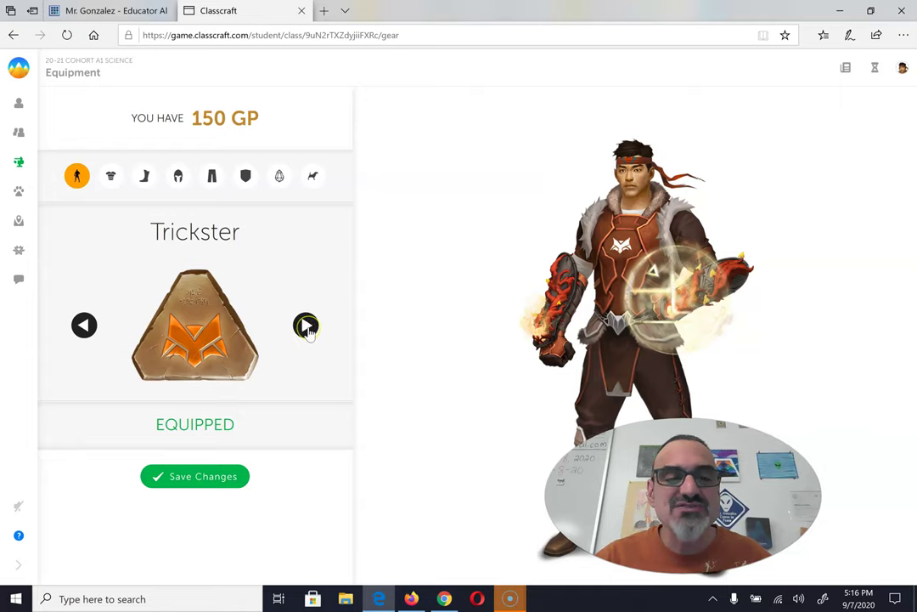
left_click(306, 327)
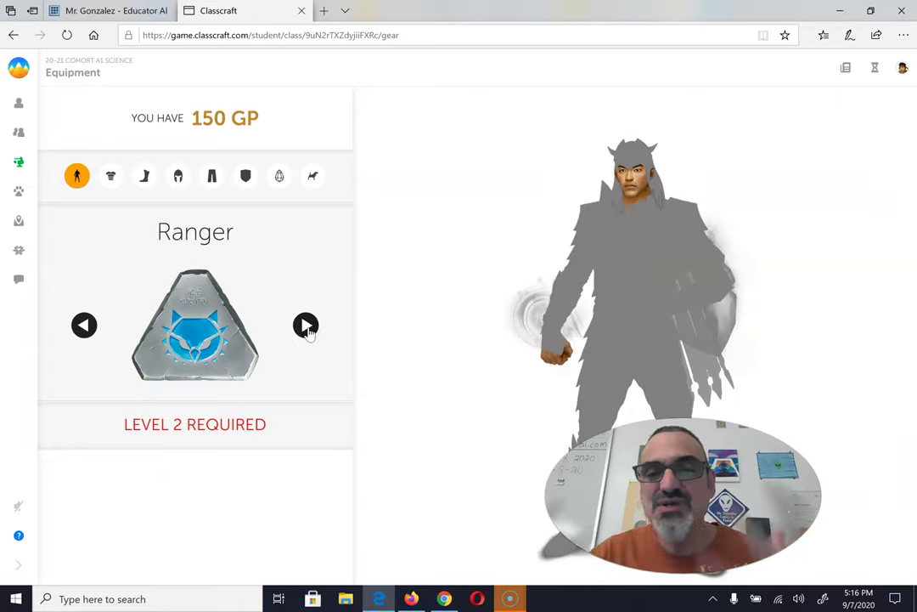
left_click(212, 367)
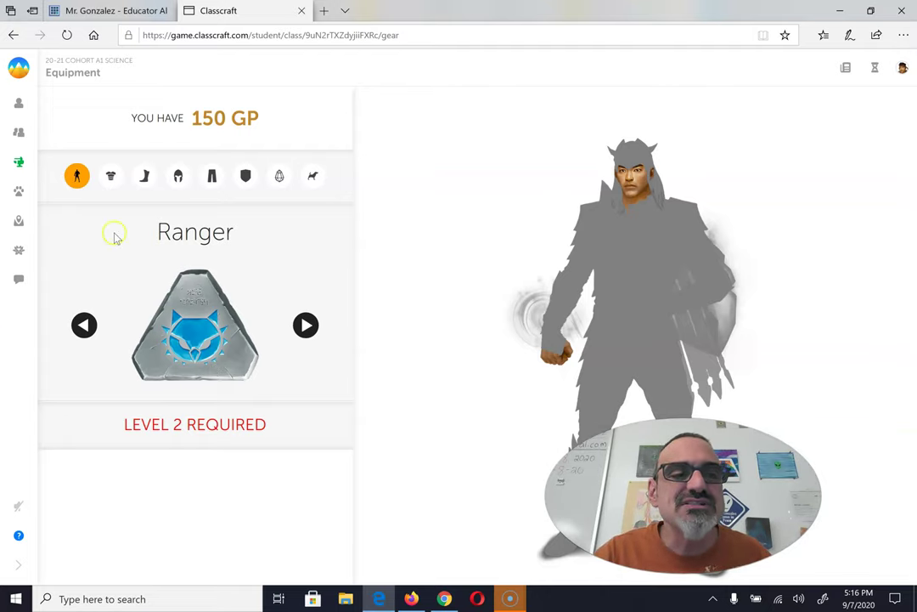
Step: Review the equipped Trickster armor, boots, helmet, pants, shield and crystal, ending on pet Dash
left_click(110, 176)
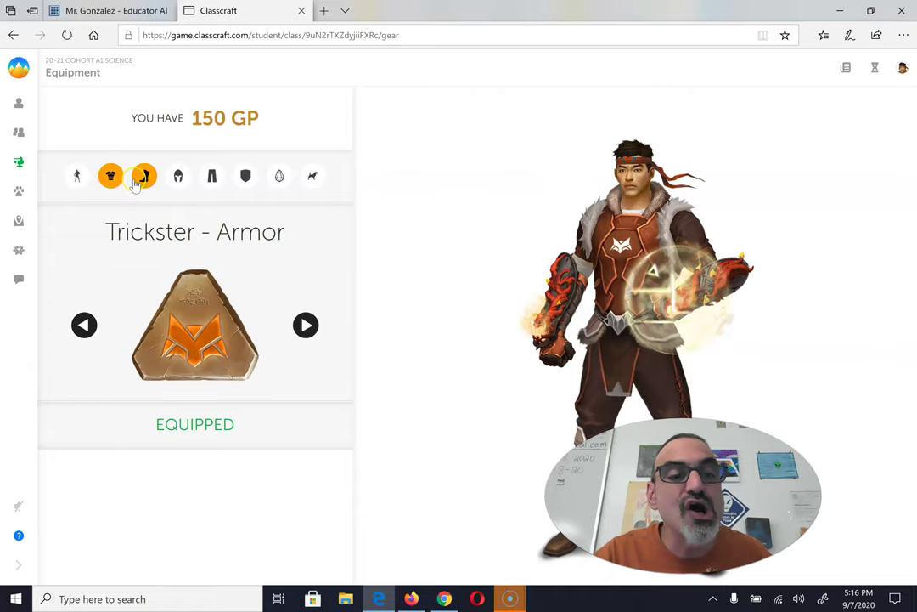
left_click(144, 178)
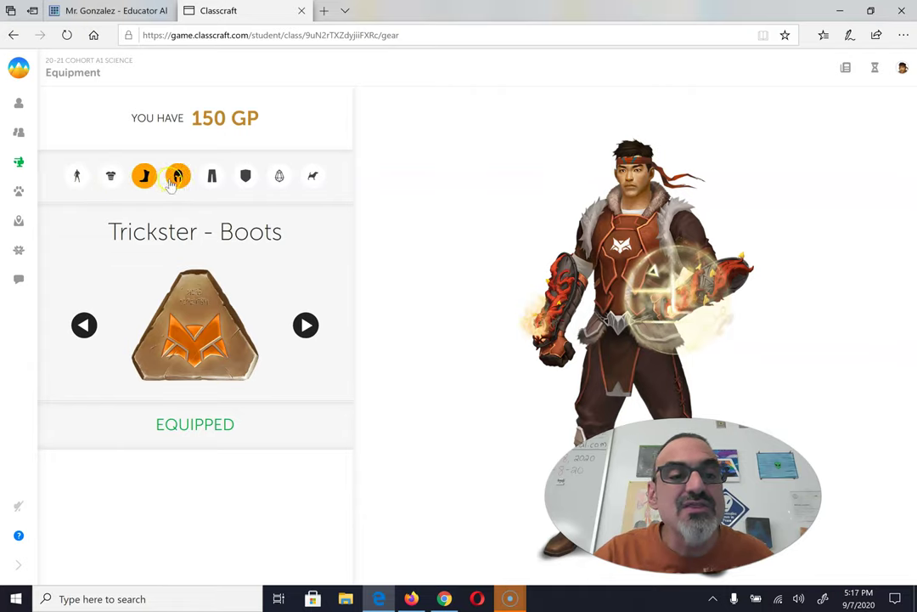
left_click(178, 176)
left_click(212, 178)
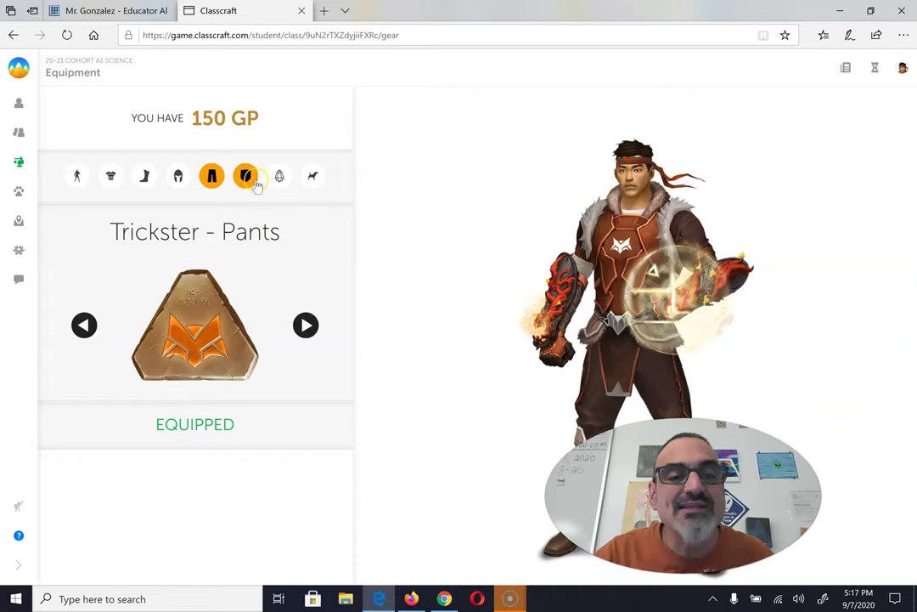
left_click(249, 178)
left_click(278, 180)
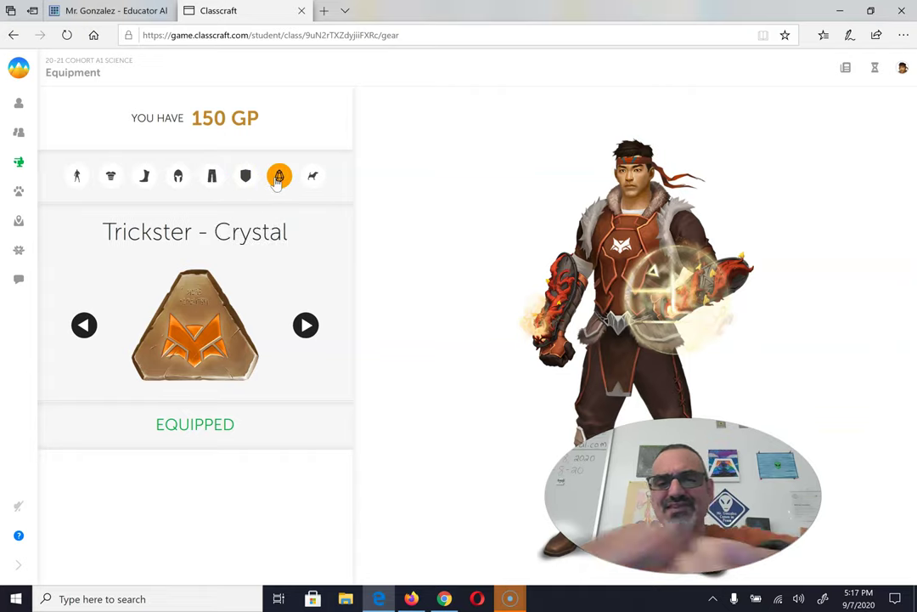
left_click(283, 178)
left_click(313, 176)
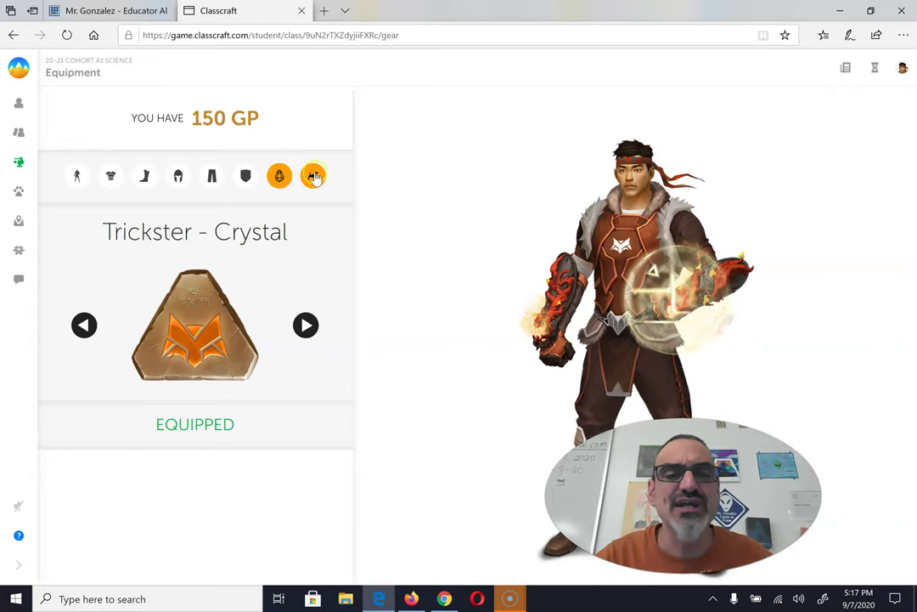